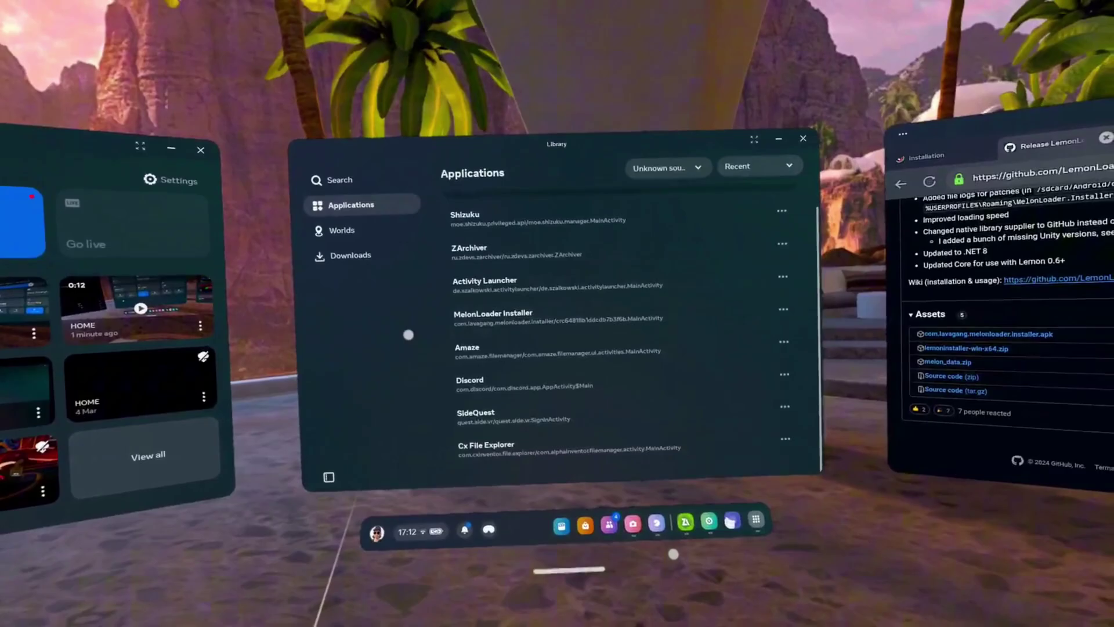
Step: Launch MelonLoader Installer, grant all-files access and unknown-sources permissions, and continue to LemonLoader's app list
{"action": "left_click", "coordinate": [499, 316]}
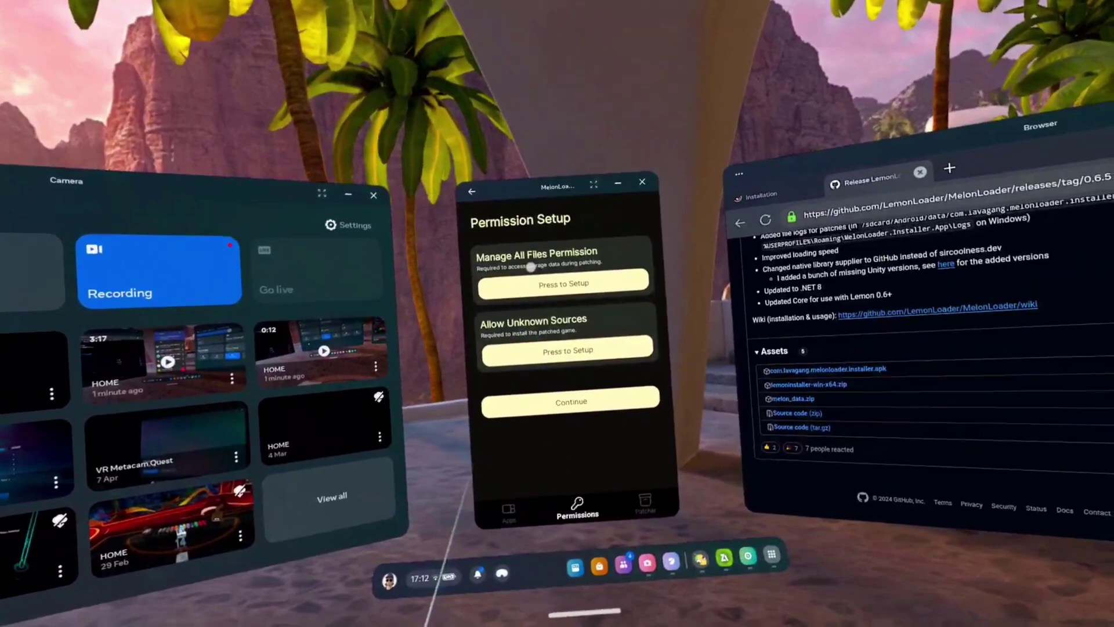
{"action": "left_click", "coordinate": [575, 267]}
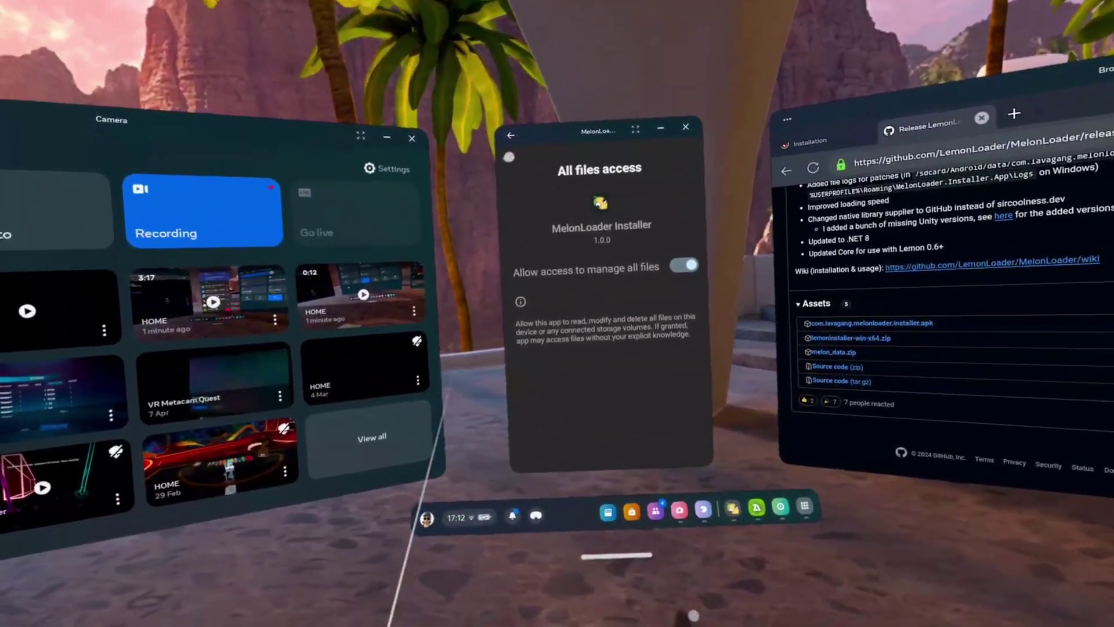
{"action": "left_click", "coordinate": [511, 135]}
{"action": "left_click", "coordinate": [574, 217]}
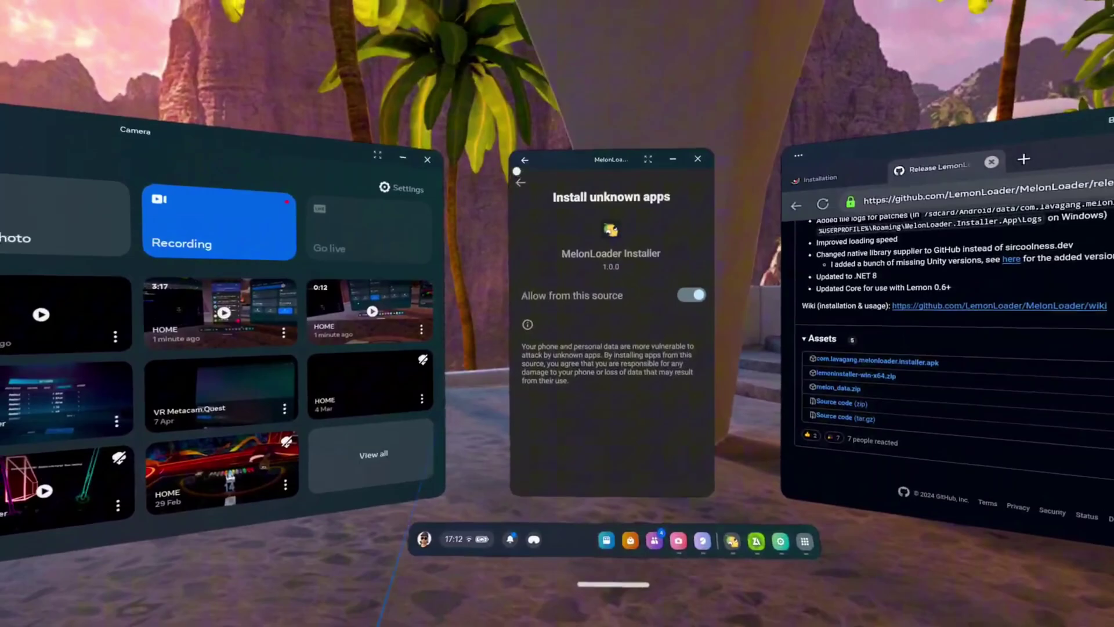
{"action": "left_click", "coordinate": [520, 181]}
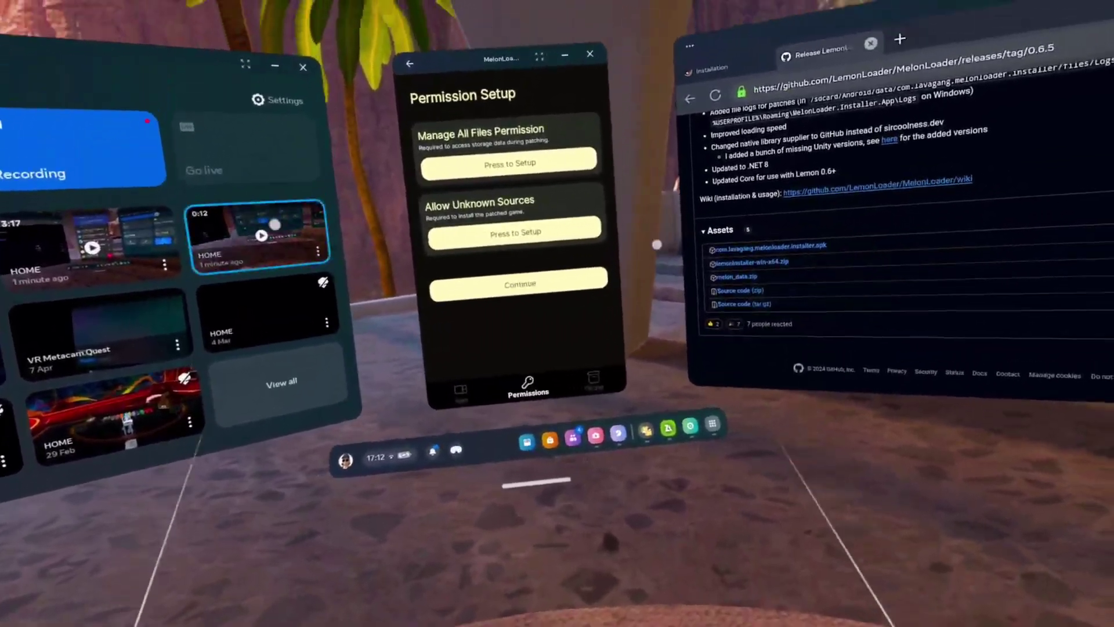
{"action": "left_click", "coordinate": [519, 285]}
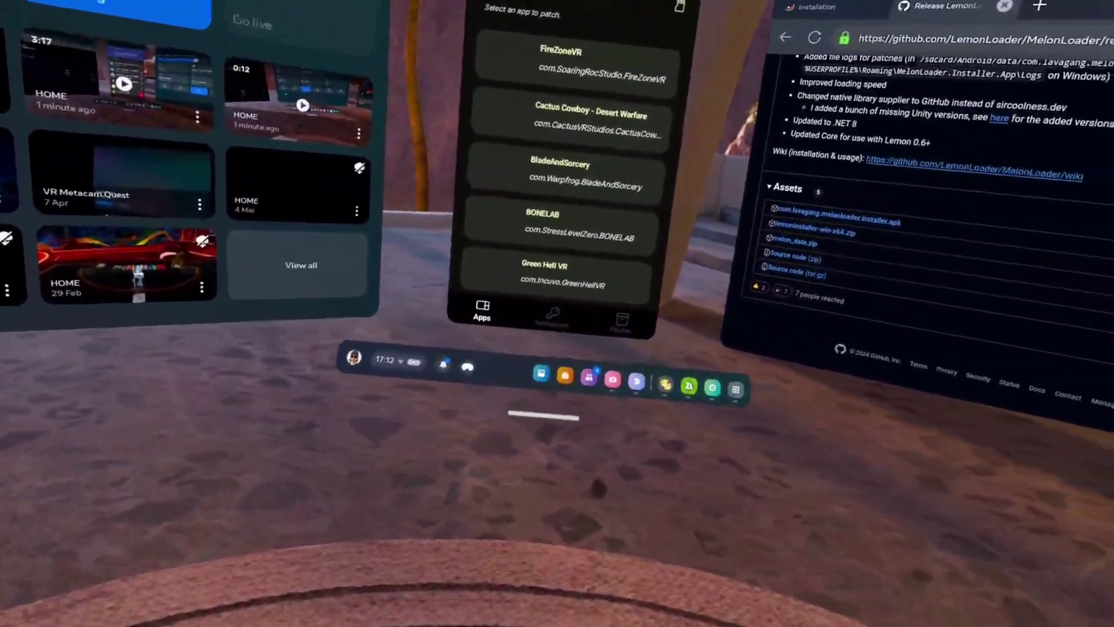
Step: In ZArchiver, move from the Download folder to Android/obb in internal storage
{"action": "left_click", "coordinate": [621, 495]}
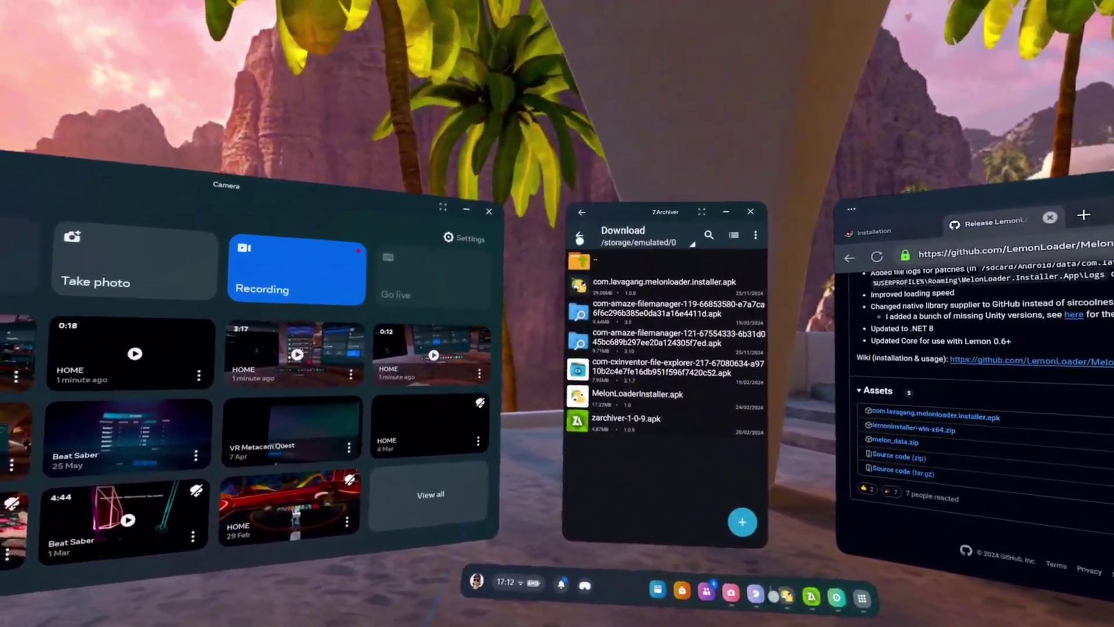
{"action": "left_click", "coordinate": [581, 259]}
{"action": "left_click", "coordinate": [603, 312]}
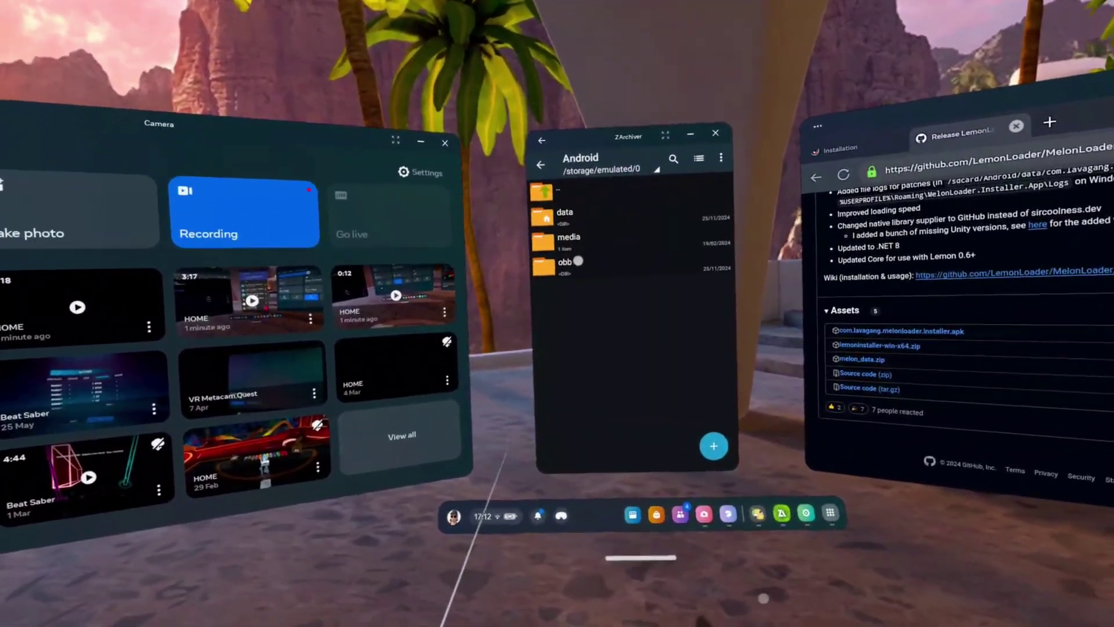
{"action": "left_click", "coordinate": [578, 260]}
Step: Open the com.StressLevelZero.BONELAB obb folder and bring up the main obb file's options
{"action": "scroll", "coordinate": [557, 279], "scroll_direction": "down", "scroll_amount": 3}
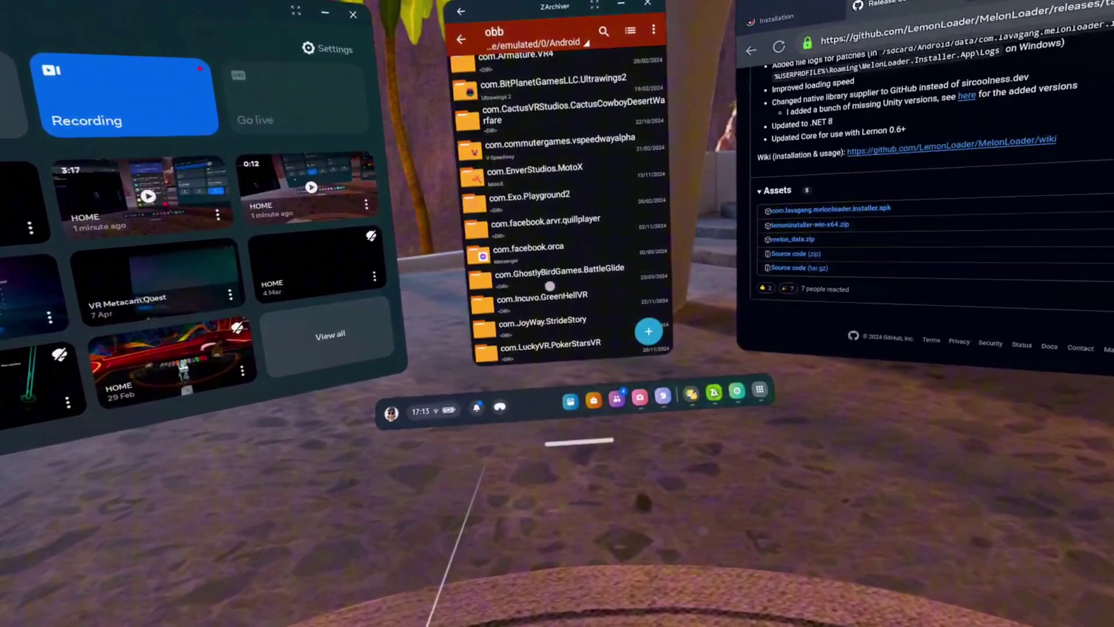
{"action": "scroll", "coordinate": [549, 285], "scroll_direction": "down", "scroll_amount": 3}
{"action": "scroll", "coordinate": [554, 272], "scroll_direction": "down", "scroll_amount": 3}
{"action": "scroll", "coordinate": [560, 261], "scroll_direction": "down", "scroll_amount": 3}
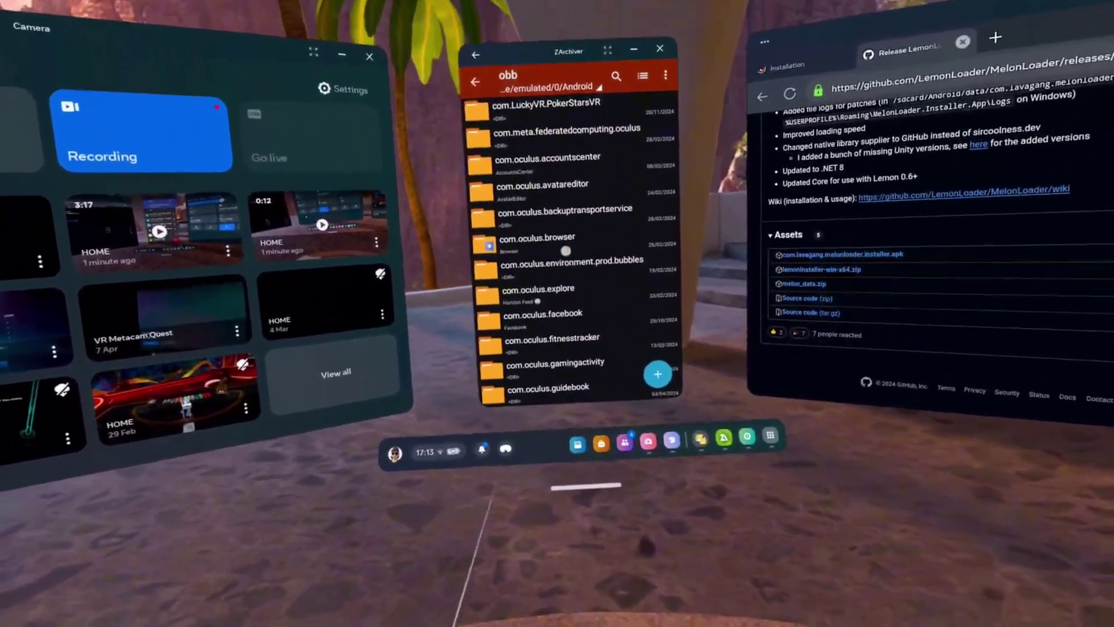
{"action": "scroll", "coordinate": [566, 261], "scroll_direction": "up", "scroll_amount": 3}
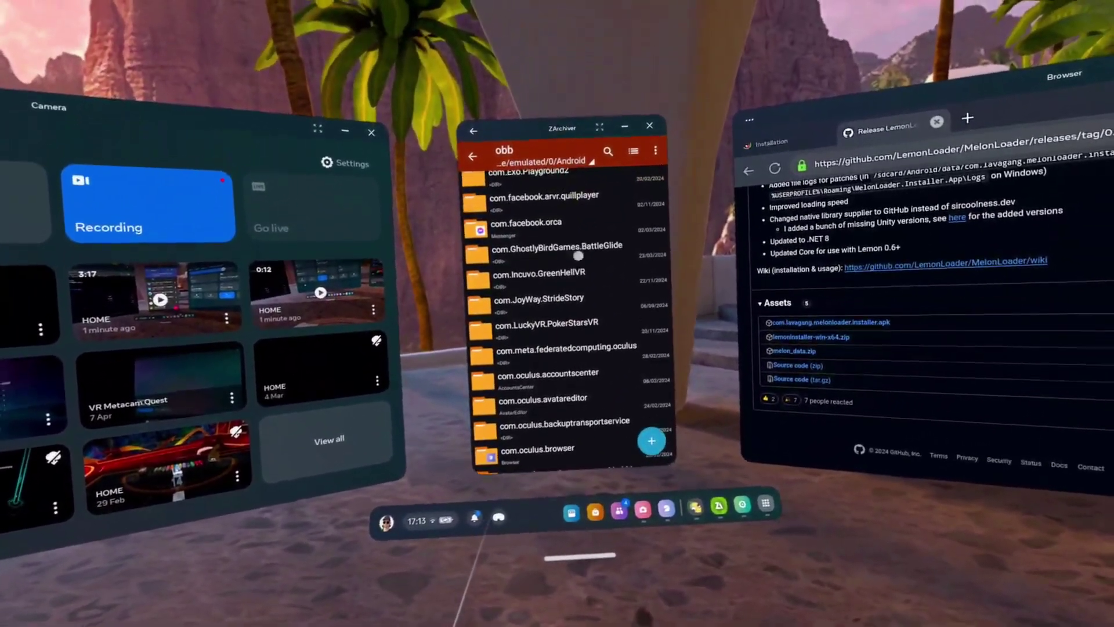
{"action": "scroll", "coordinate": [574, 258], "scroll_direction": "up", "scroll_amount": 5}
{"action": "scroll", "coordinate": [545, 264], "scroll_direction": "down", "scroll_amount": 3}
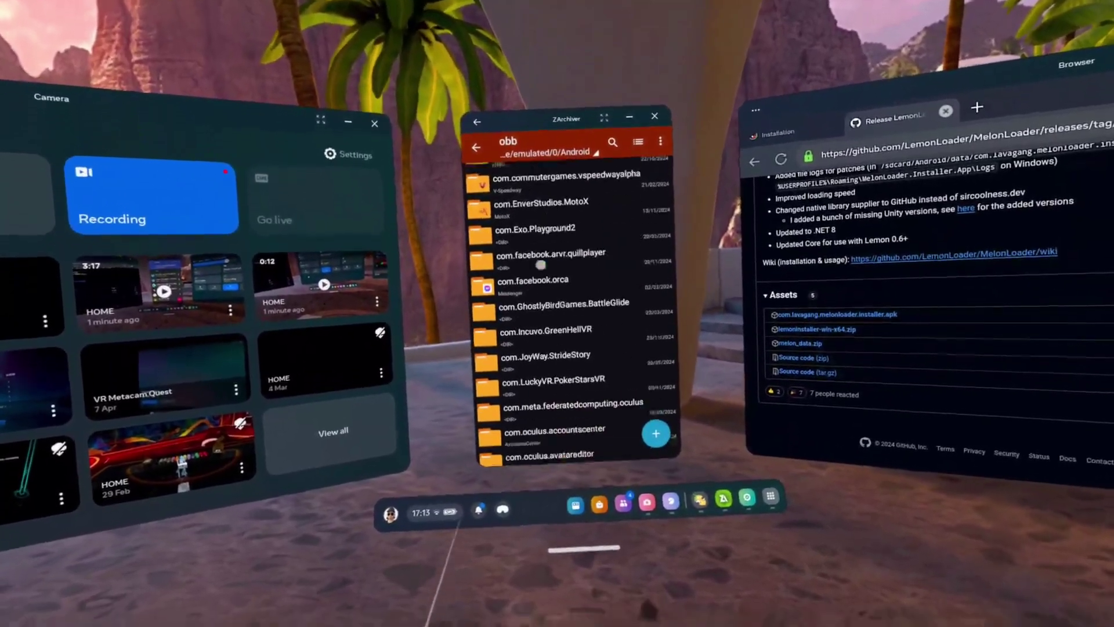
{"action": "scroll", "coordinate": [540, 265], "scroll_direction": "down", "scroll_amount": 3}
{"action": "scroll", "coordinate": [534, 244], "scroll_direction": "down", "scroll_amount": 2}
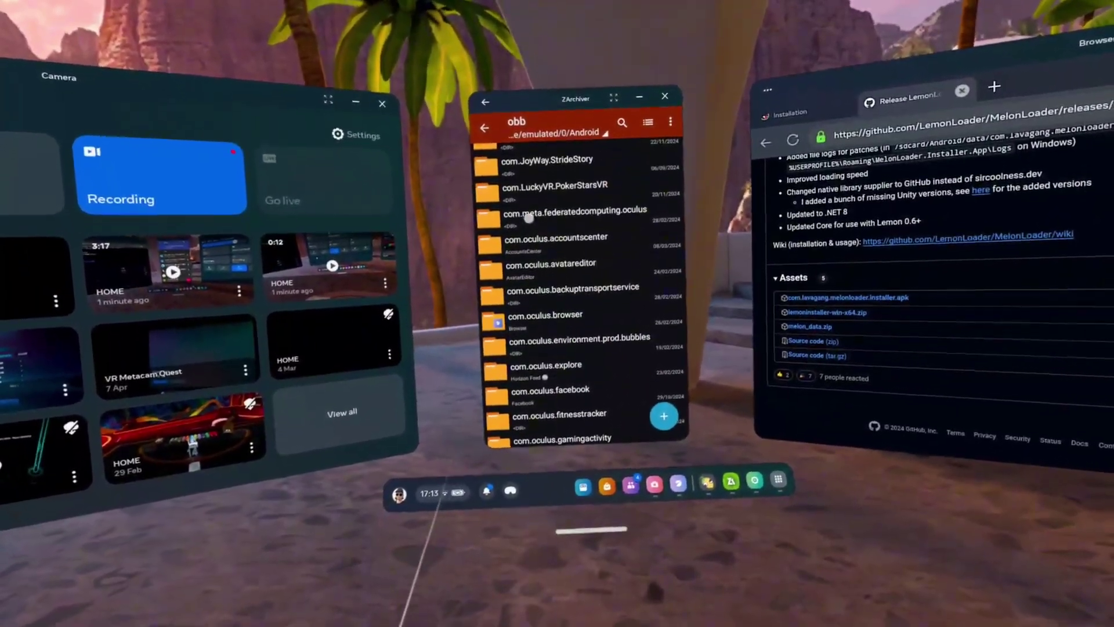
{"action": "scroll", "coordinate": [529, 217], "scroll_direction": "down", "scroll_amount": 5}
{"action": "scroll", "coordinate": [543, 220], "scroll_direction": "down", "scroll_amount": 3}
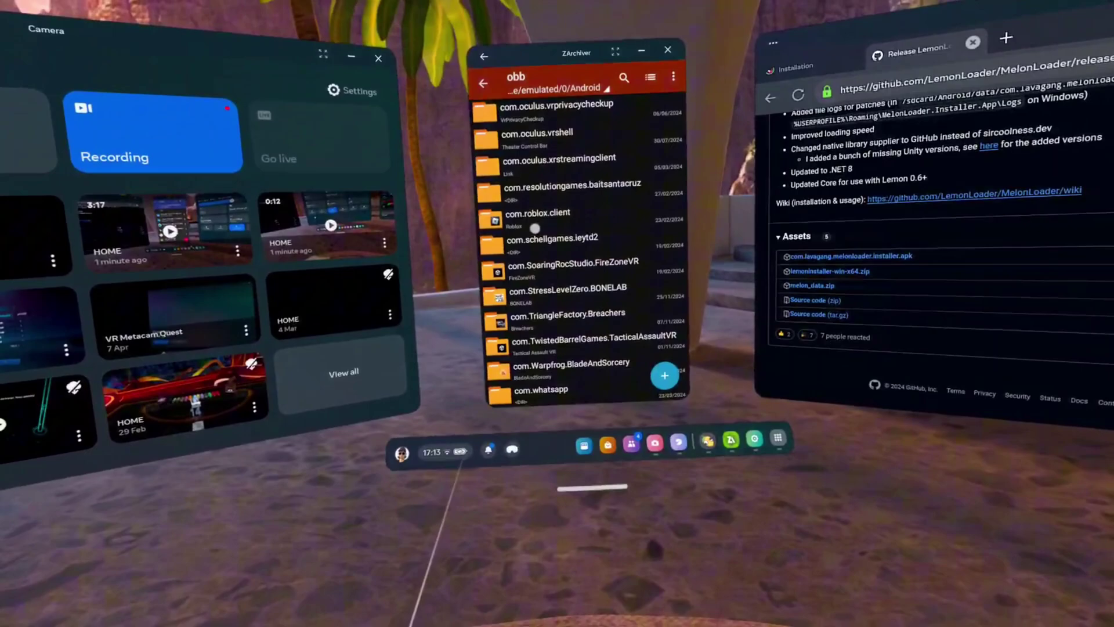
{"action": "left_click", "coordinate": [540, 287]}
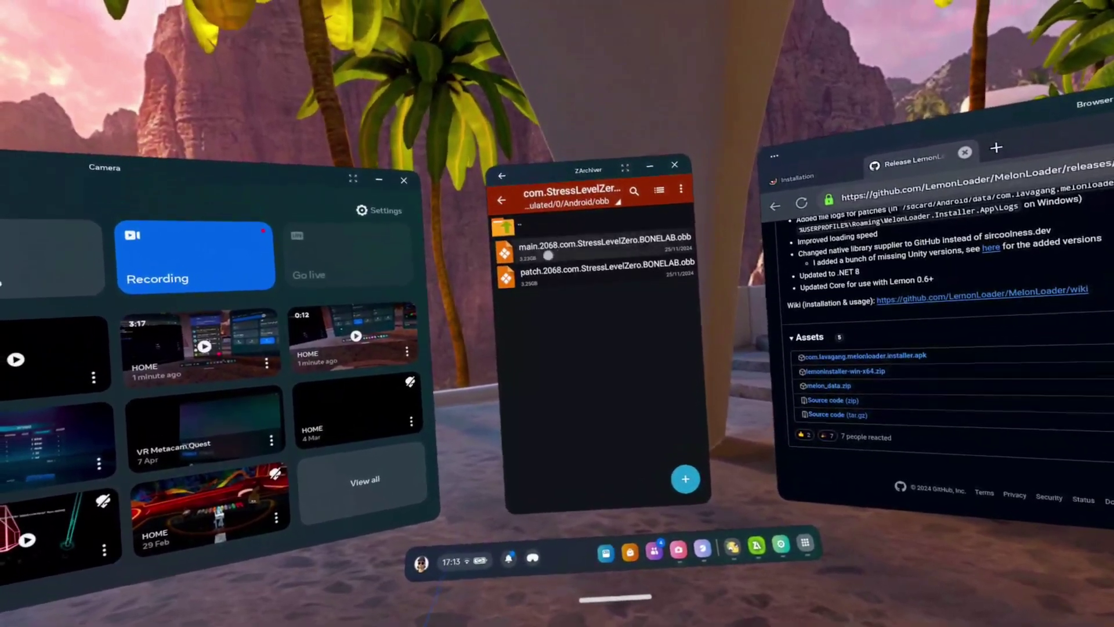
{"action": "left_click", "coordinate": [535, 253]}
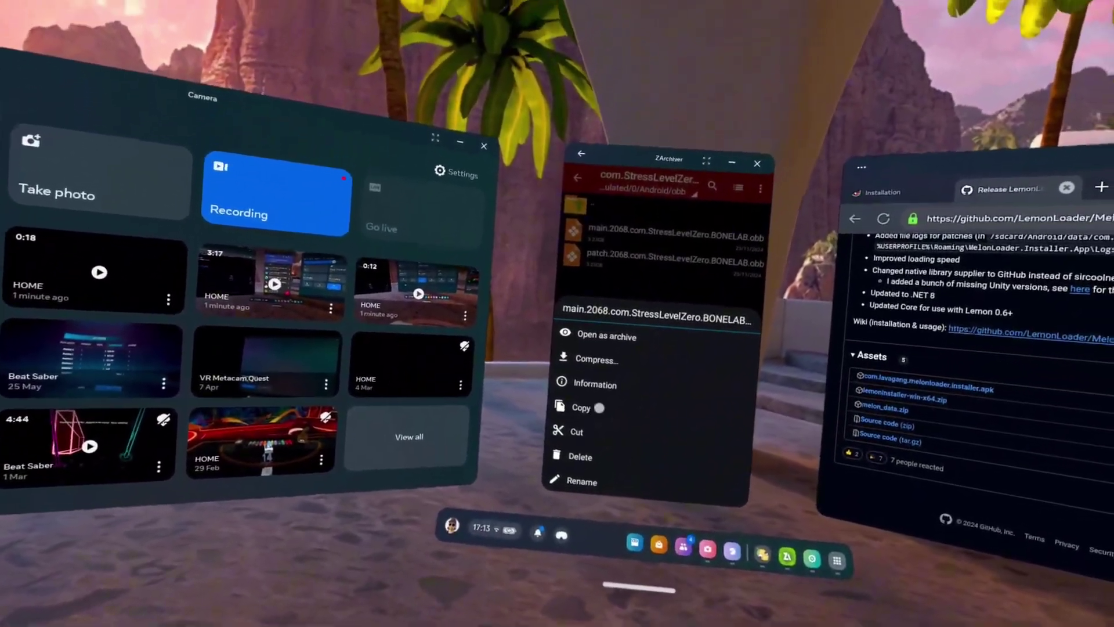
Step: Copy the BONELAB main and patch obb files and paste them into /storage/emulated/0/Download
{"action": "left_click", "coordinate": [586, 406]}
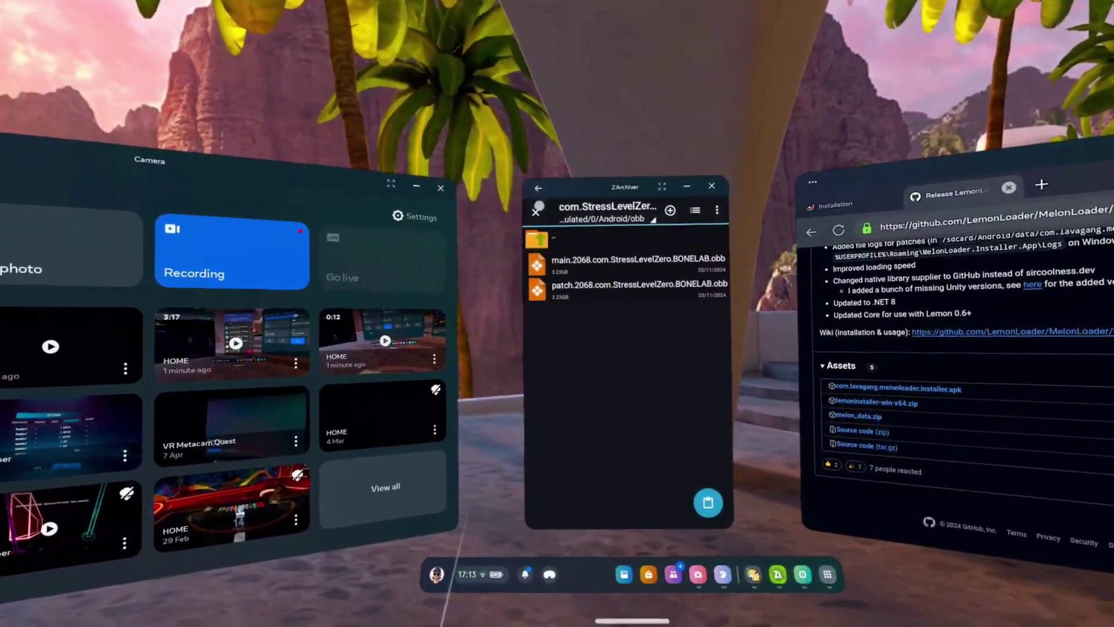
{"action": "left_click", "coordinate": [529, 202]}
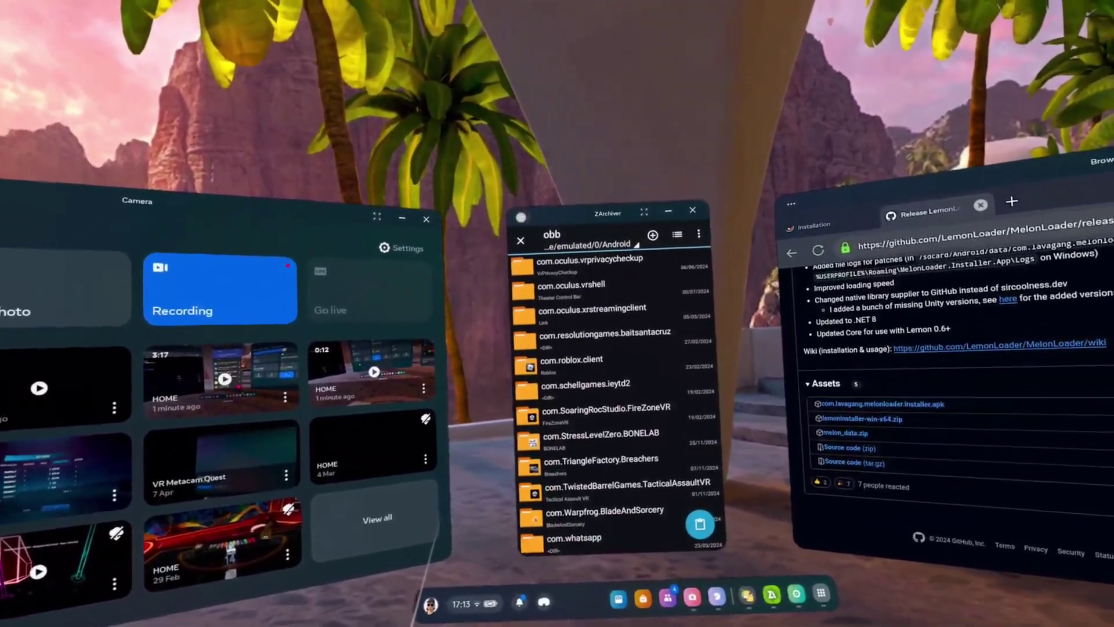
{"action": "left_click", "coordinate": [522, 267]}
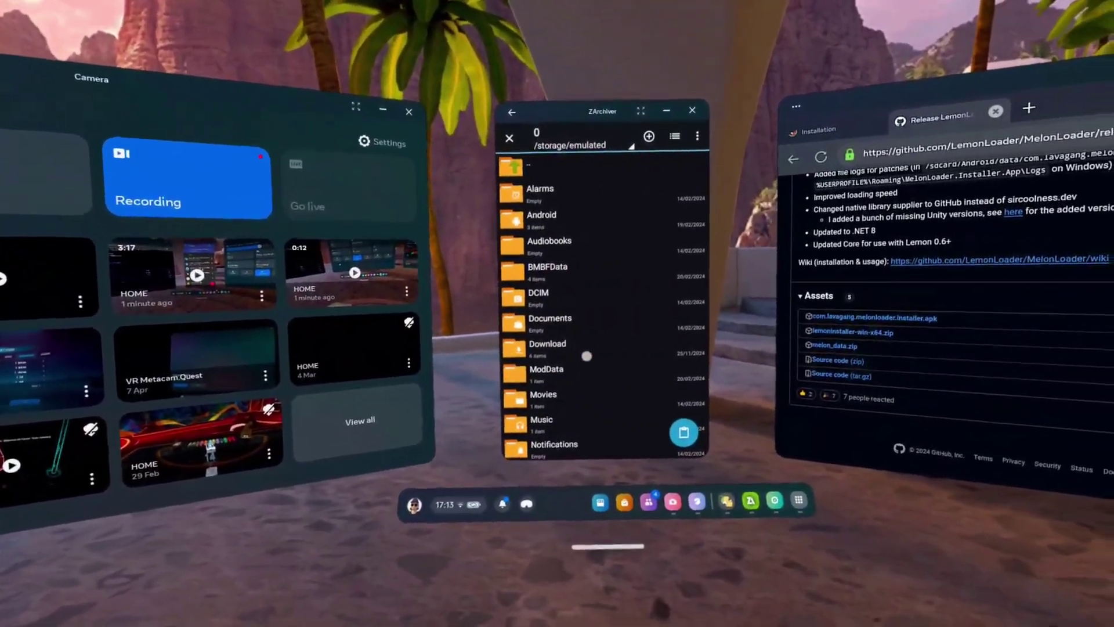
{"action": "left_click", "coordinate": [574, 357]}
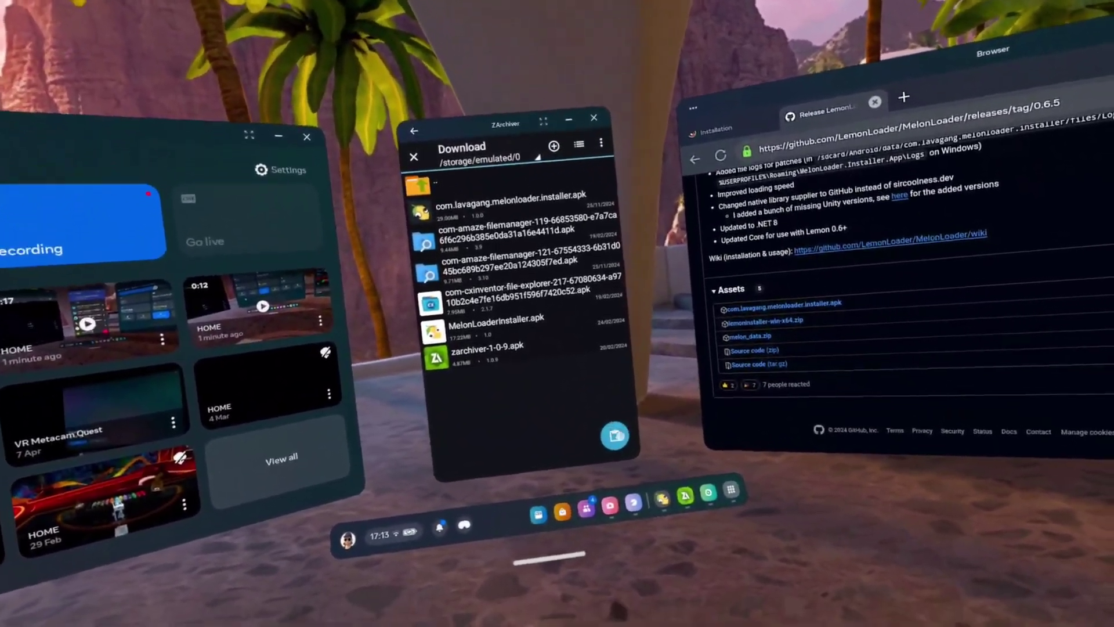
{"action": "left_click", "coordinate": [598, 427]}
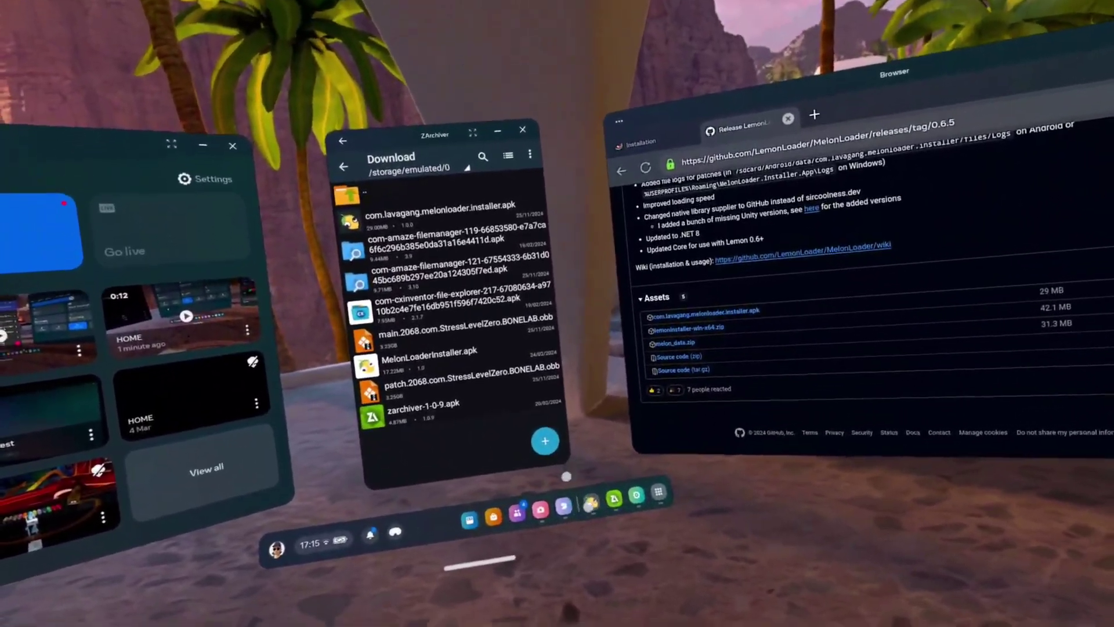
Step: Patch BONELAB in LemonLoader, accepting the uninstall and patched-install prompts until success is reported
{"action": "left_click", "coordinate": [591, 502]}
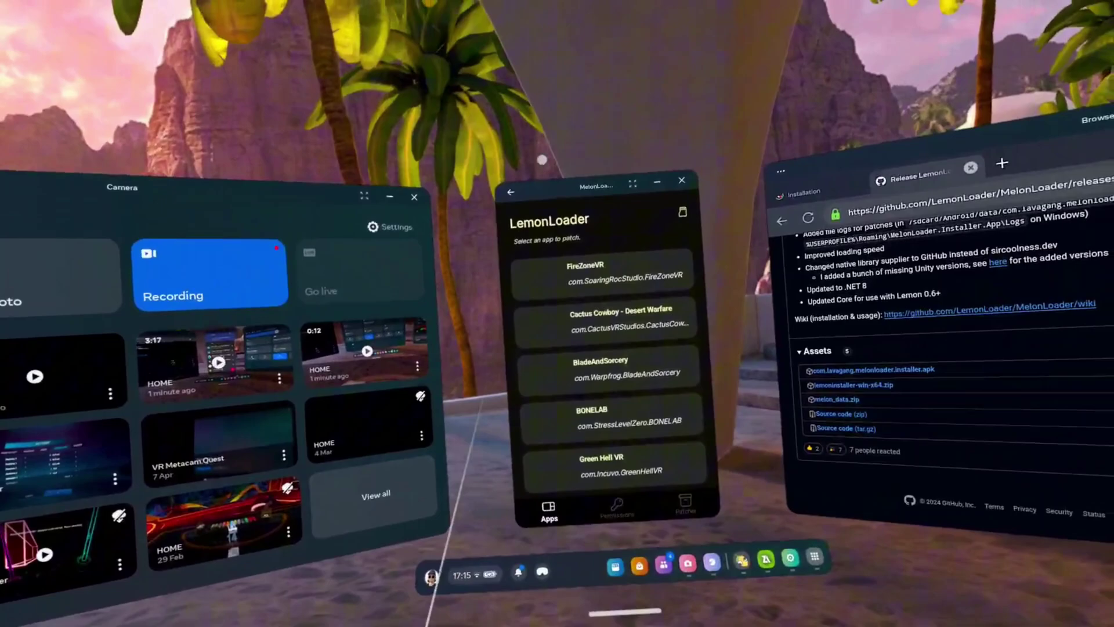
{"action": "left_click", "coordinate": [607, 415]}
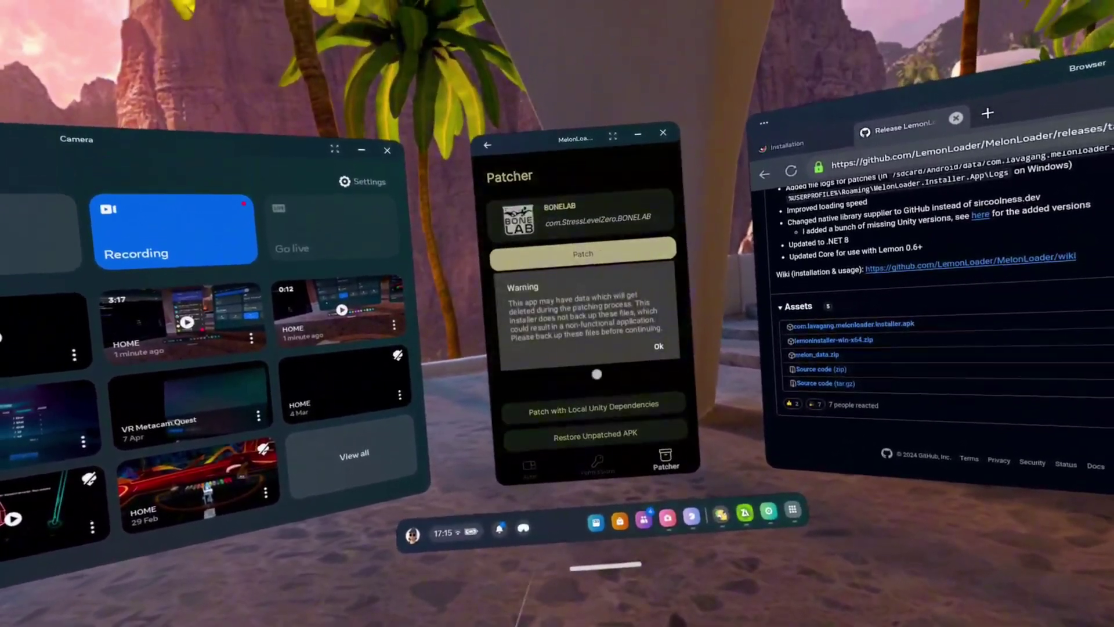
{"action": "left_click", "coordinate": [658, 346]}
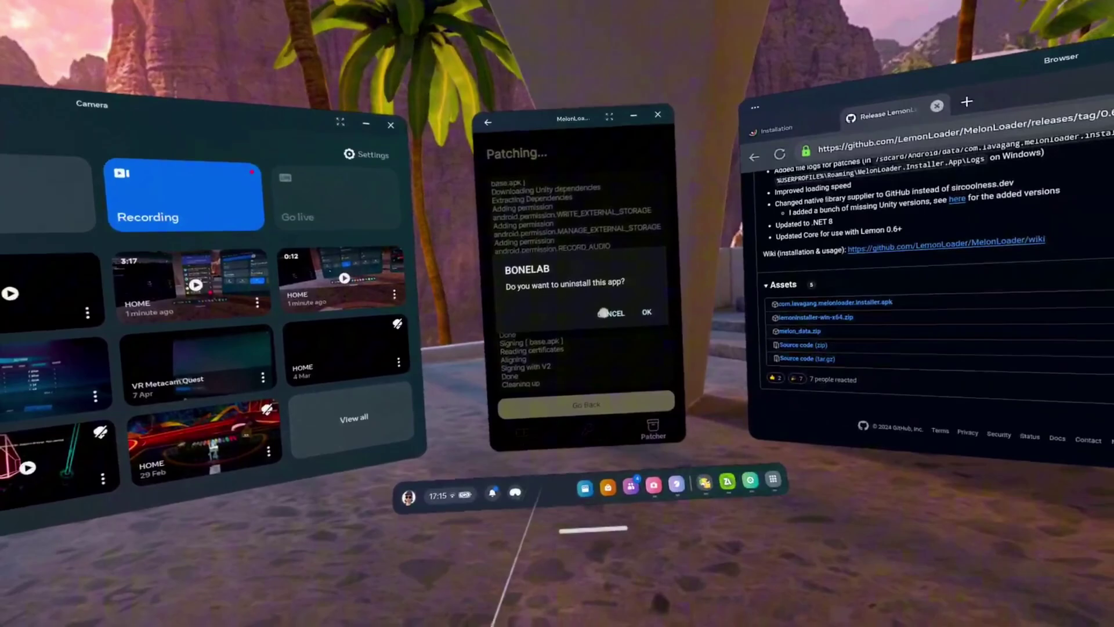
{"action": "left_click", "coordinate": [622, 312]}
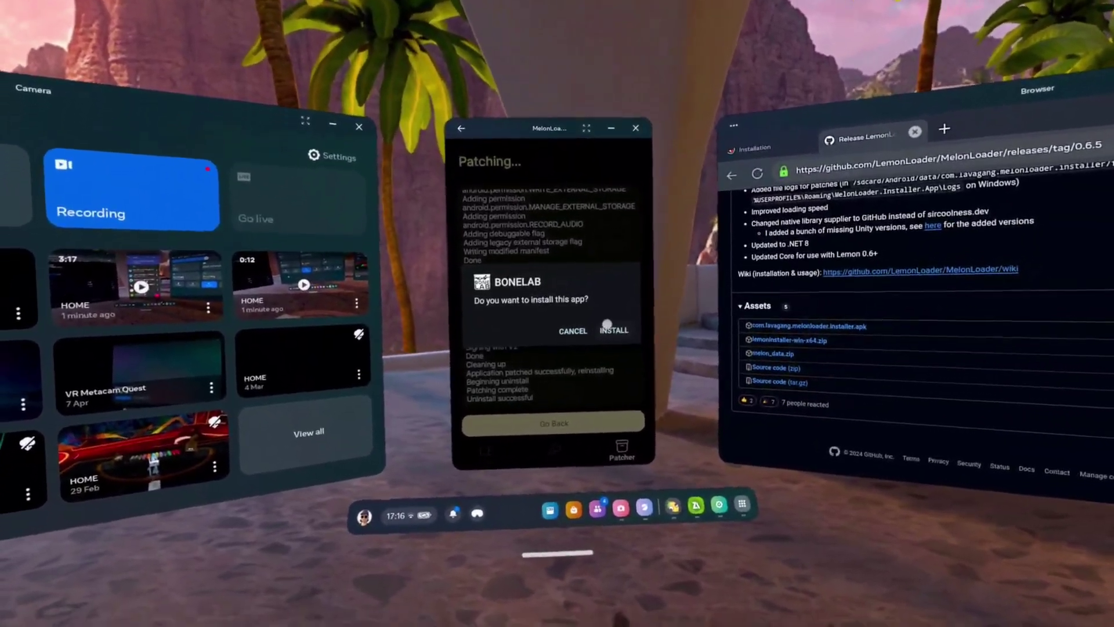
{"action": "left_click", "coordinate": [633, 343]}
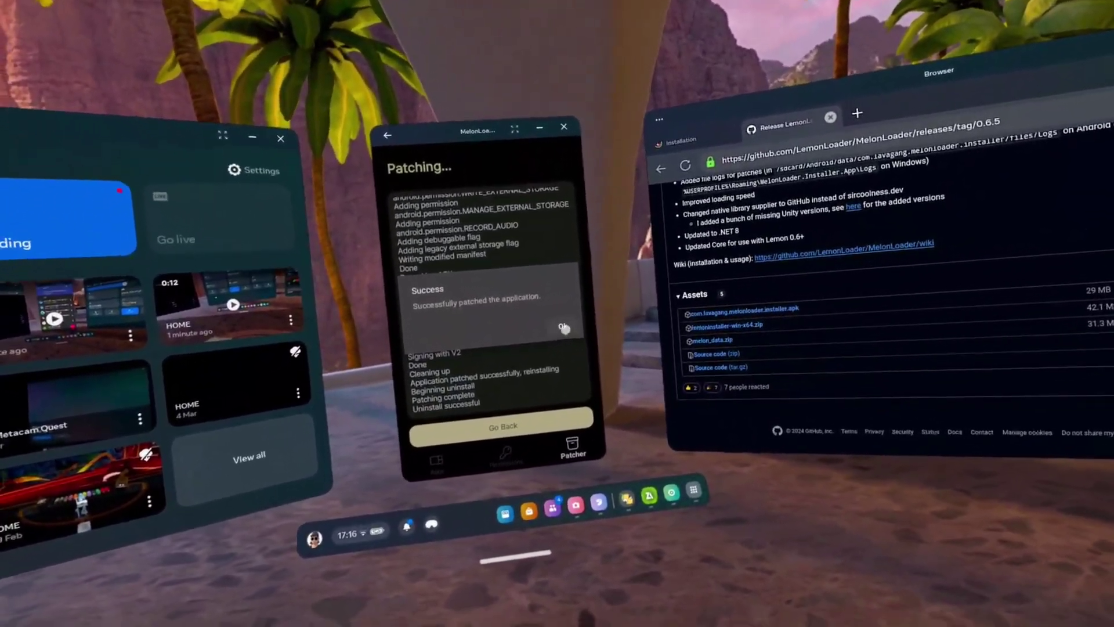
{"action": "left_click", "coordinate": [568, 328]}
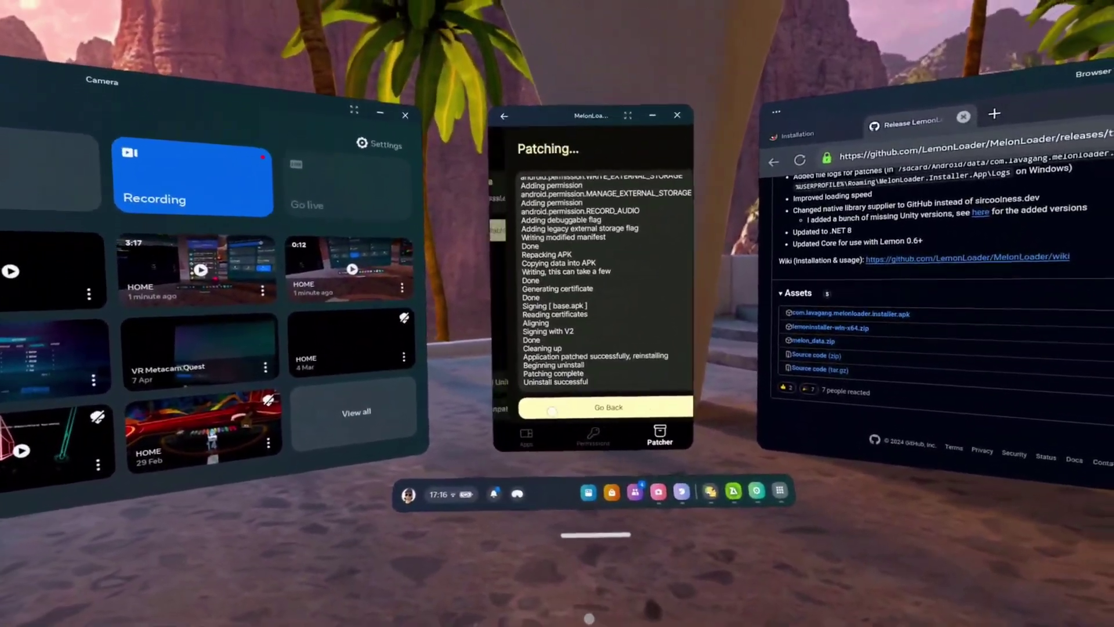
{"action": "left_click", "coordinate": [546, 438]}
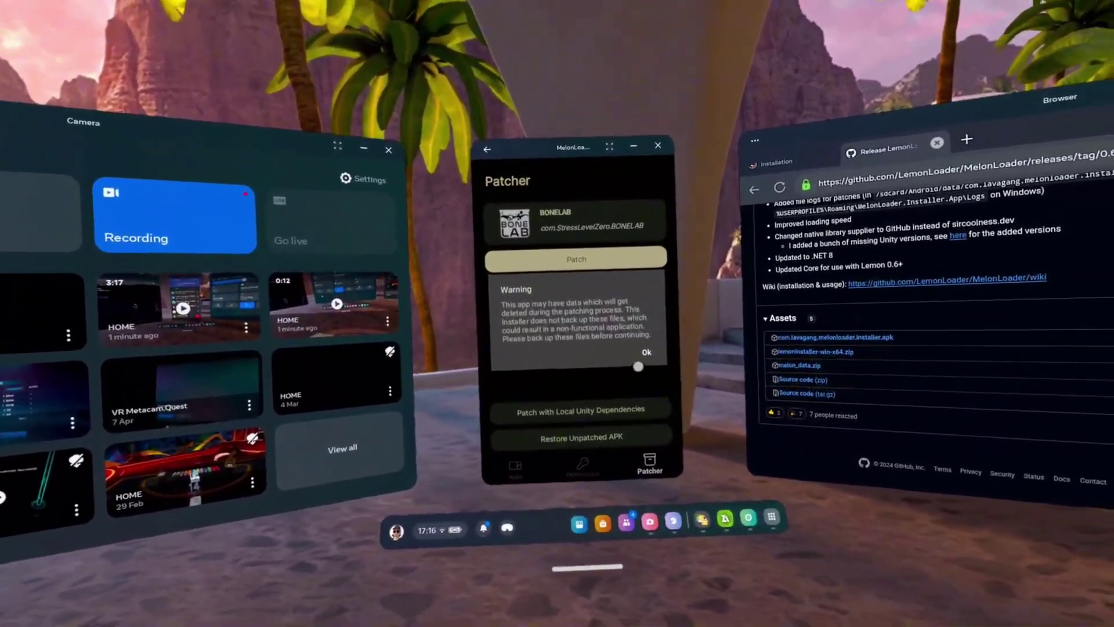
{"action": "left_click", "coordinate": [656, 344]}
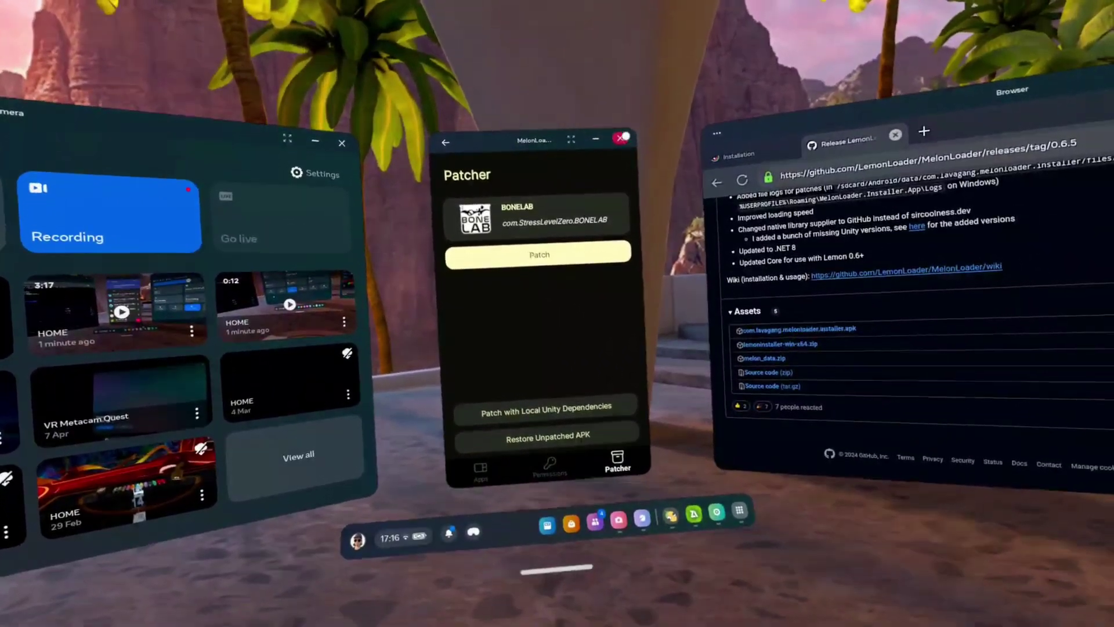
Step: Close MelonLoader Installer and launch Shizuku from the Library's Applications list
{"action": "left_click", "coordinate": [625, 137]}
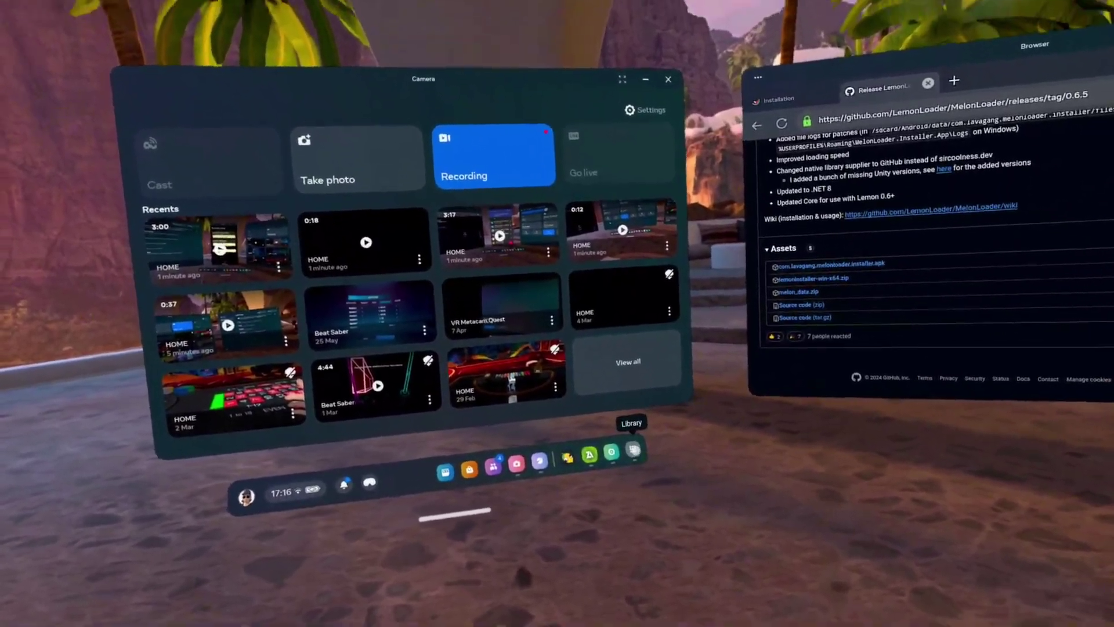
{"action": "left_click", "coordinate": [633, 449]}
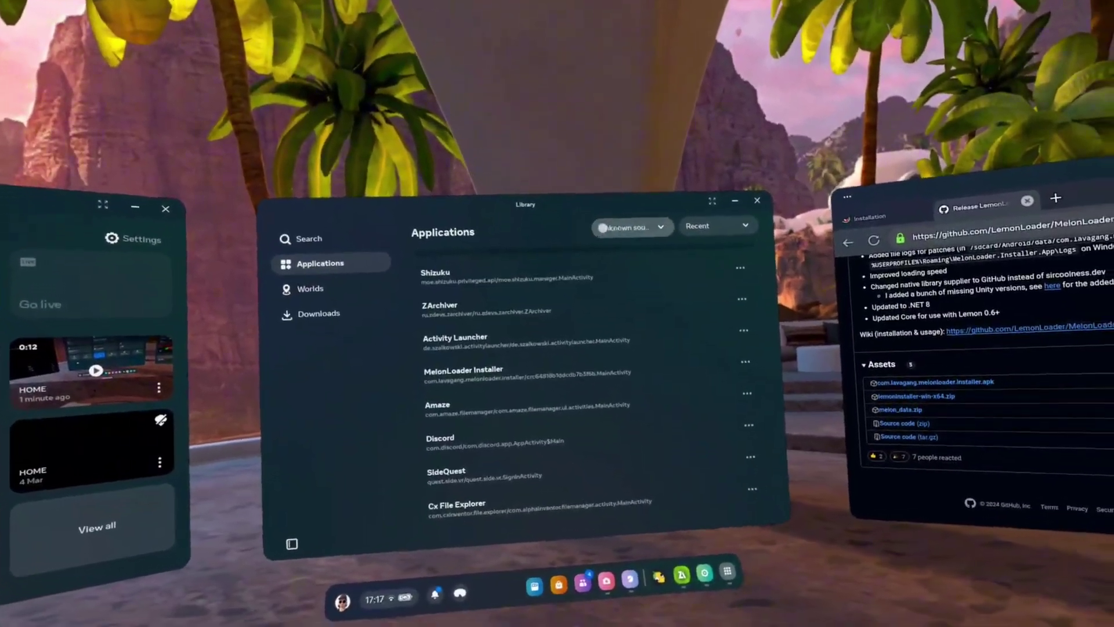
{"action": "left_click", "coordinate": [602, 228]}
{"action": "left_click", "coordinate": [627, 422]}
{"action": "left_click", "coordinate": [436, 273]}
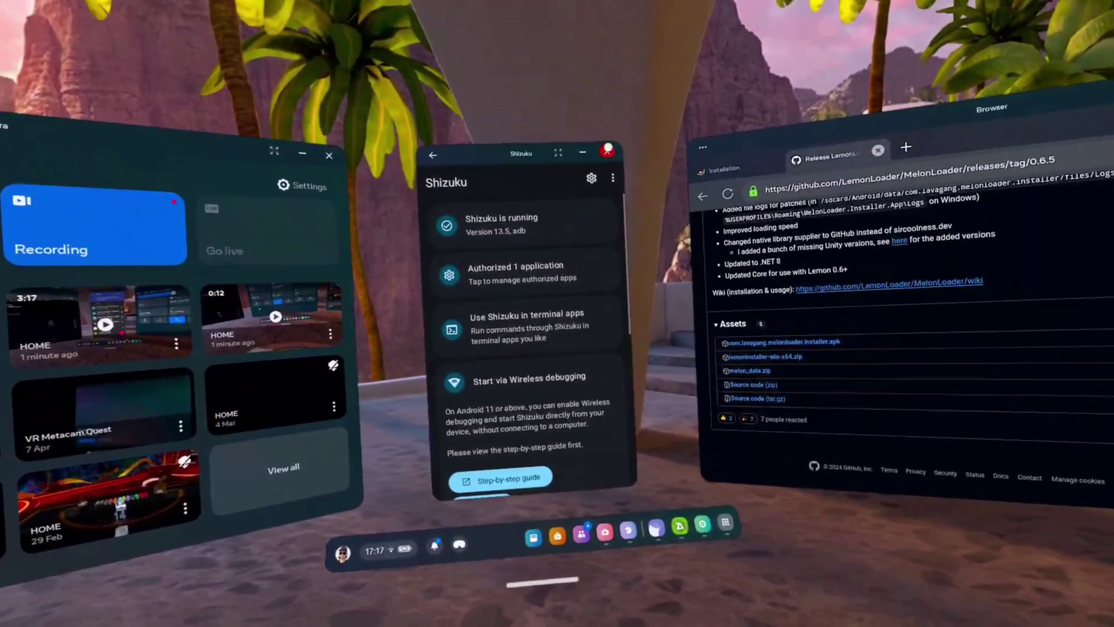
Step: Close Shizuku, launch BONELAB from the Library's All (95) list, then reopen the Library
{"action": "left_click", "coordinate": [537, 110]}
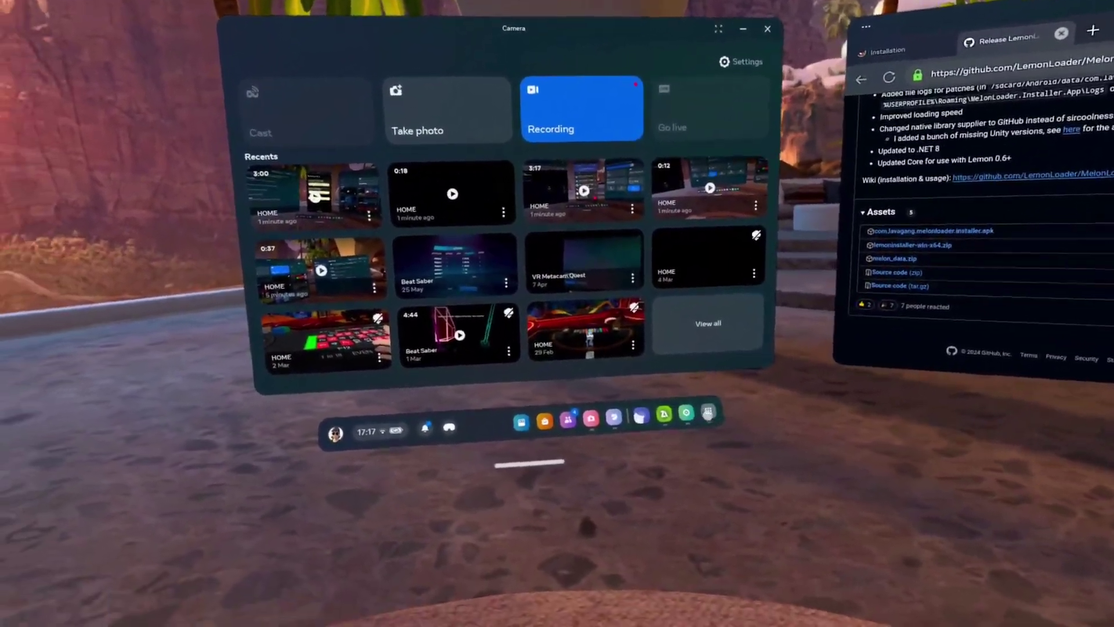
{"action": "left_click", "coordinate": [658, 460]}
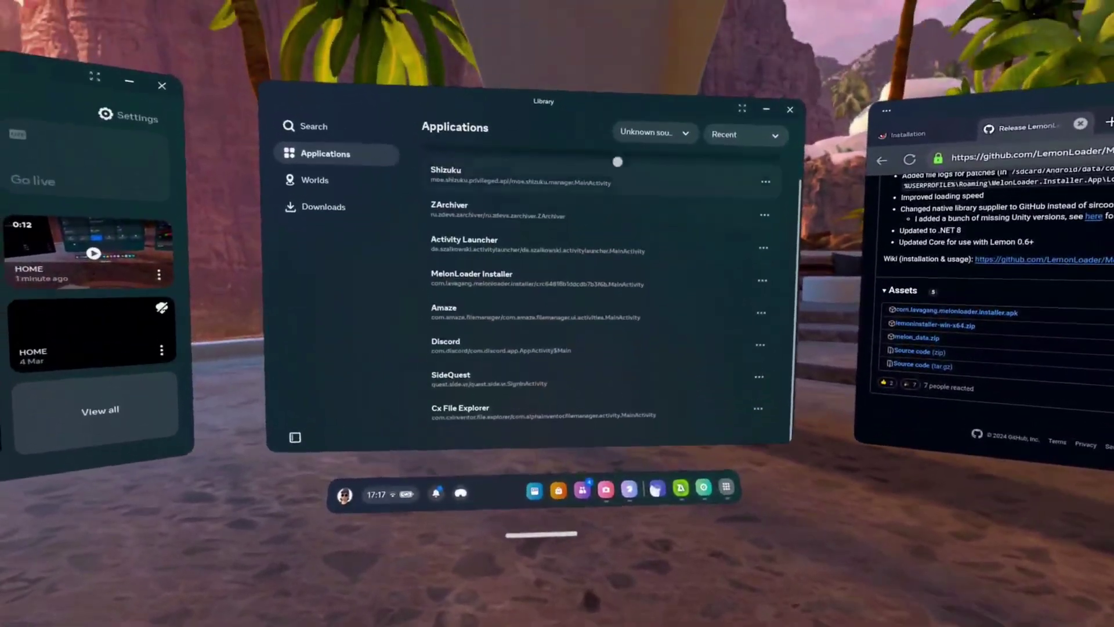
{"action": "left_click", "coordinate": [633, 133]}
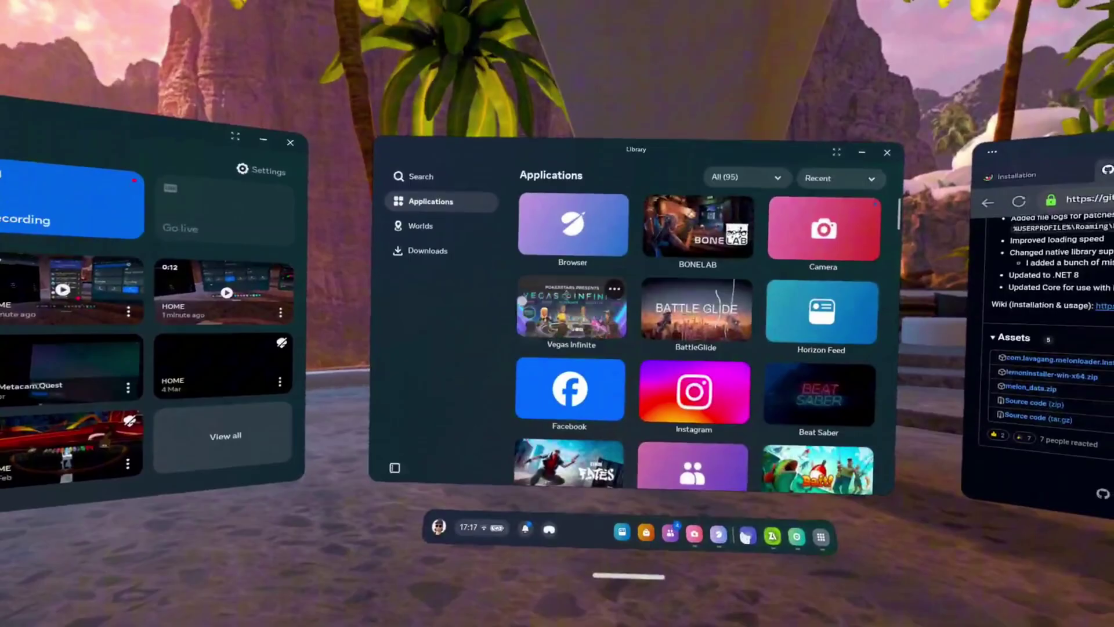
{"action": "left_click", "coordinate": [698, 229]}
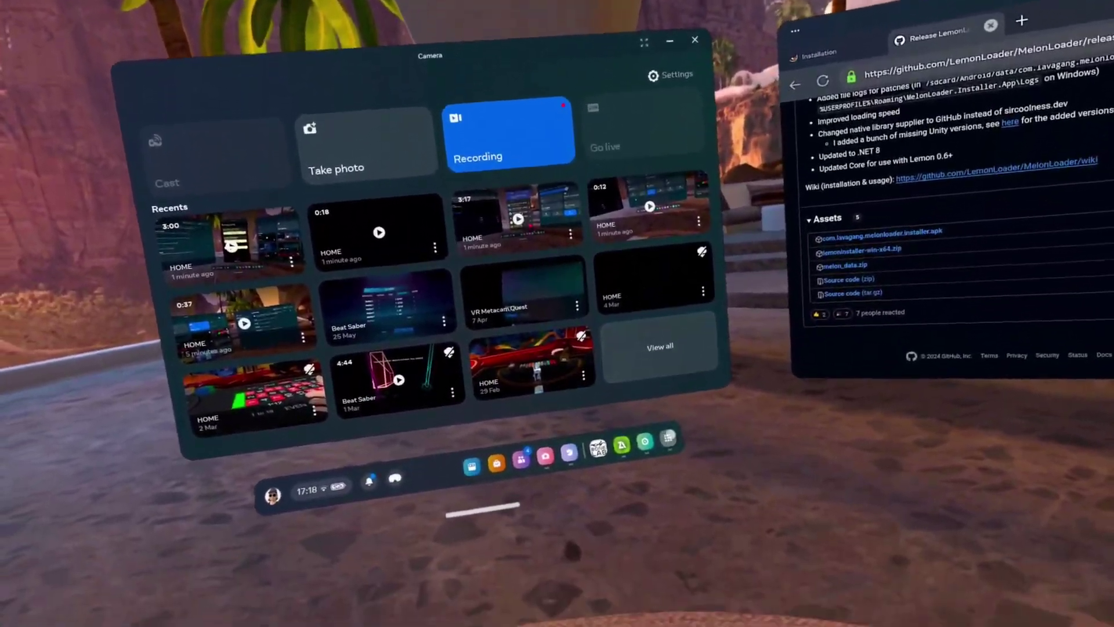
{"action": "left_click", "coordinate": [668, 438]}
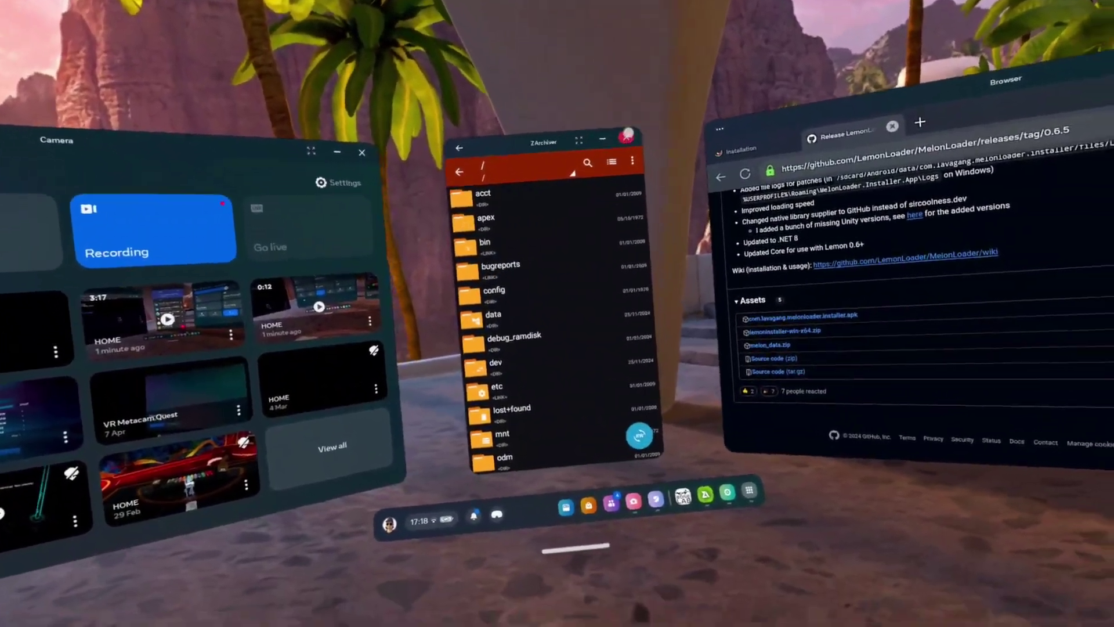
Step: Reopen ZArchiver and navigate to Android/obb
{"action": "left_click", "coordinate": [627, 135]}
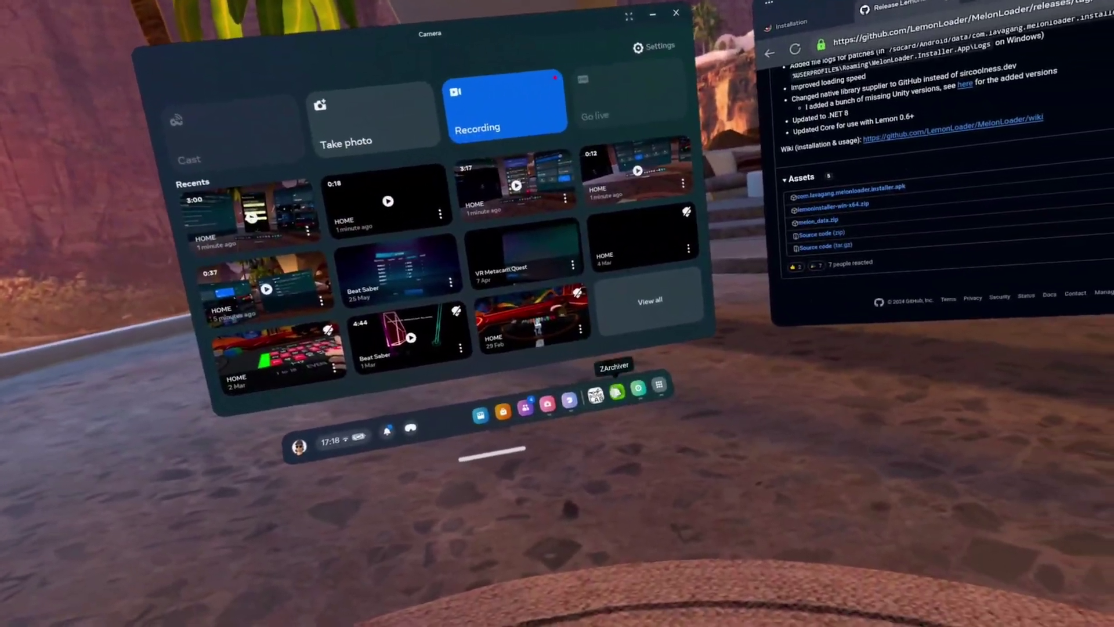
{"action": "left_click", "coordinate": [705, 494]}
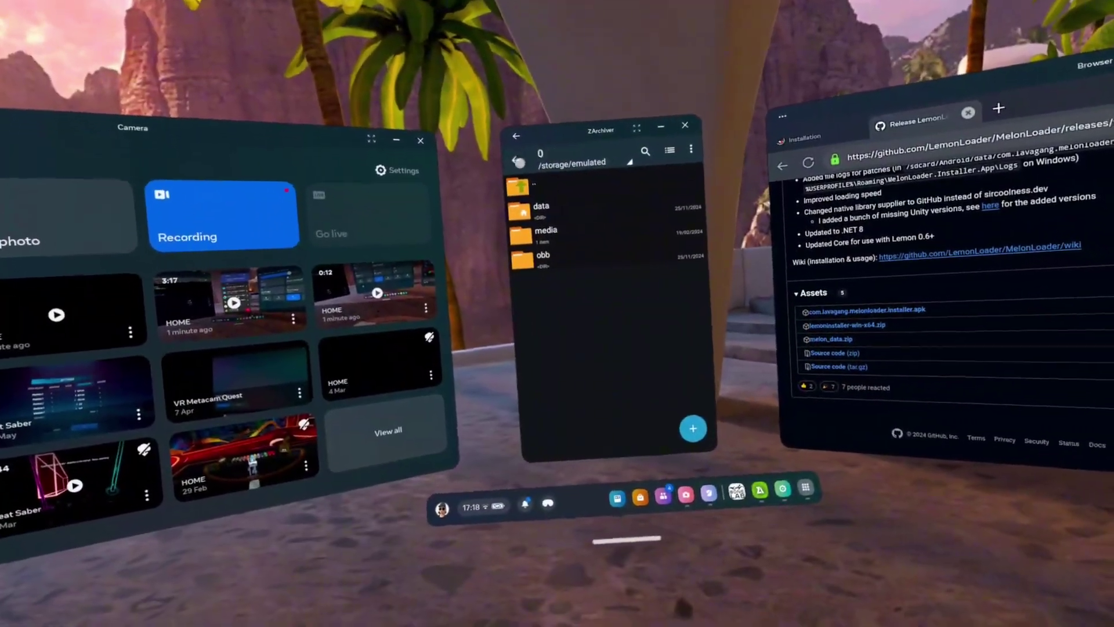
{"action": "left_click", "coordinate": [534, 198]}
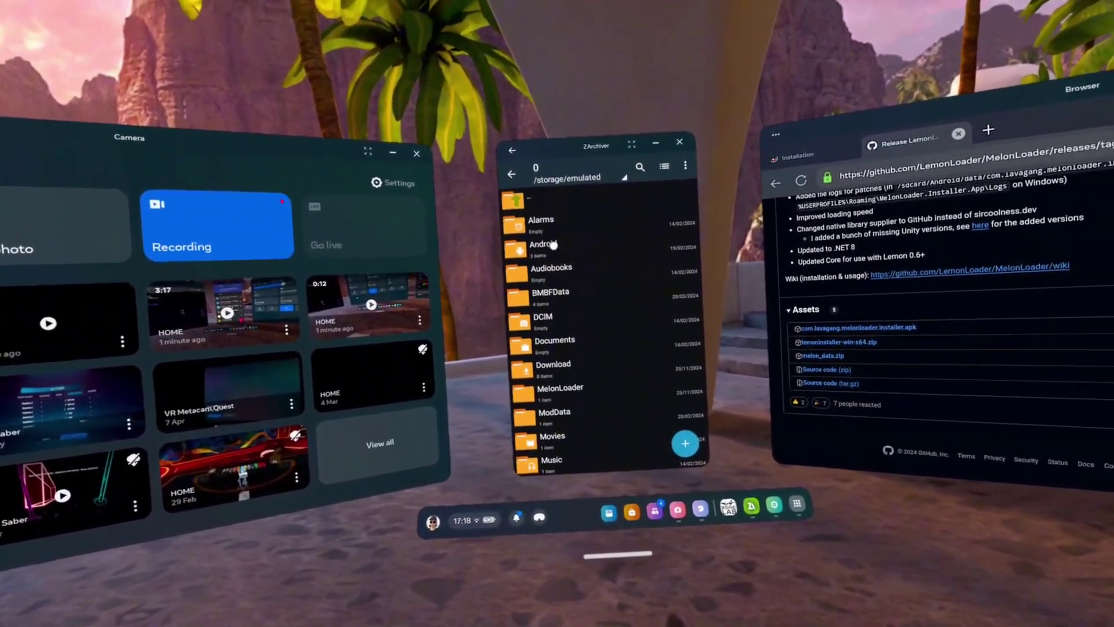
{"action": "left_click", "coordinate": [547, 237]}
{"action": "left_click", "coordinate": [572, 220]}
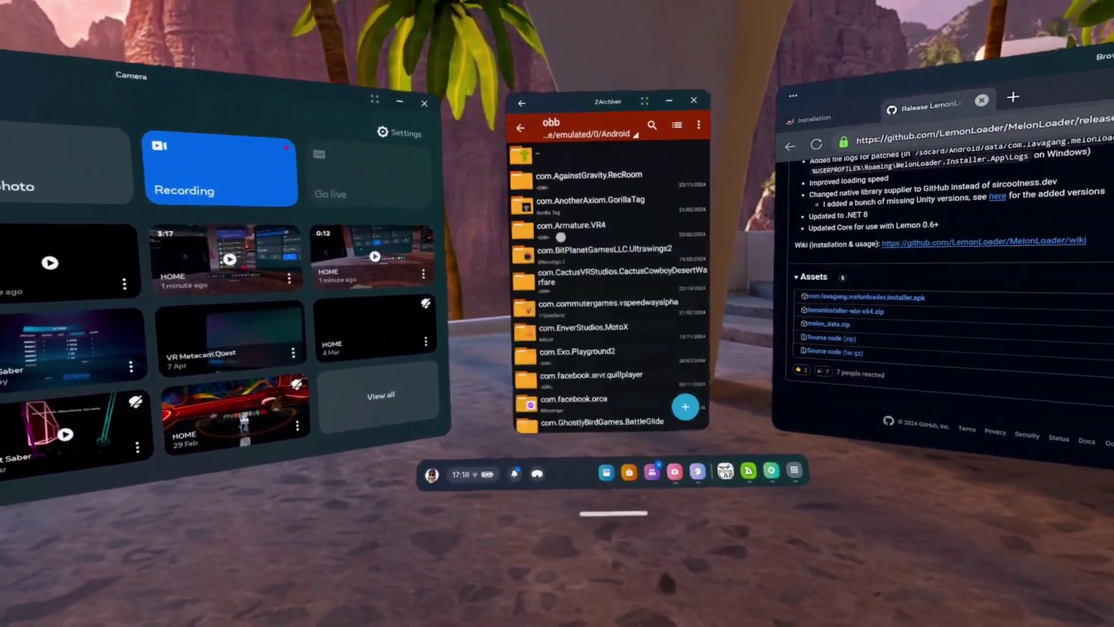
Step: Try the com.StressLevelZero.BONELAB obb folder, get Access denied, and return to /storage/emulated/0
{"action": "scroll", "coordinate": [537, 327], "scroll_direction": "down", "scroll_amount": 5}
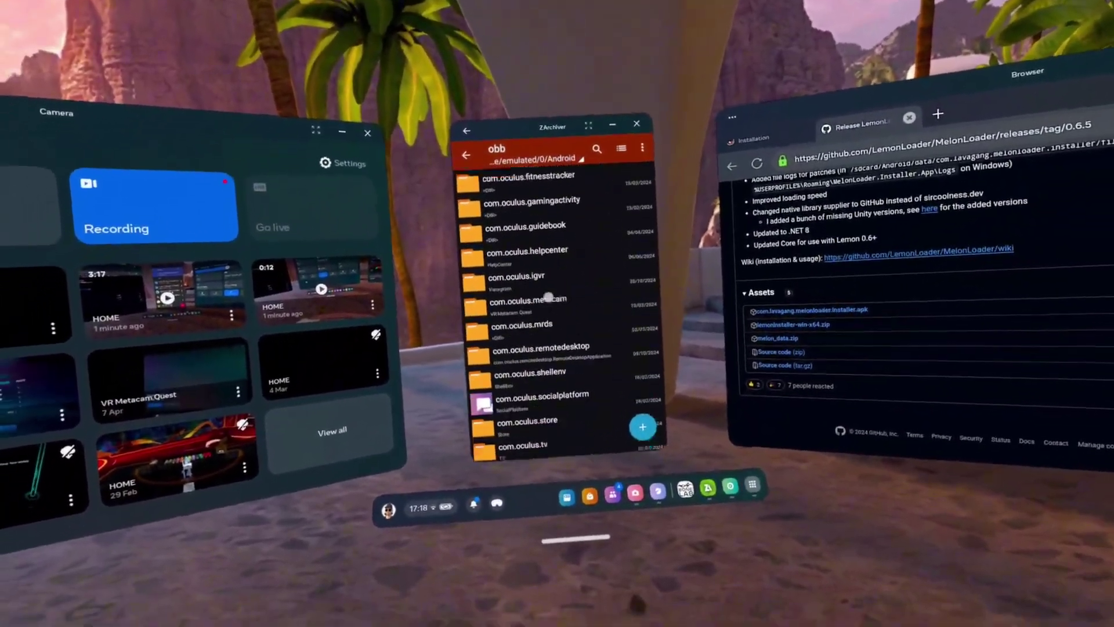
{"action": "scroll", "coordinate": [535, 330], "scroll_direction": "down", "scroll_amount": 5}
{"action": "scroll", "coordinate": [534, 332], "scroll_direction": "down", "scroll_amount": 5}
{"action": "scroll", "coordinate": [532, 335], "scroll_direction": "down", "scroll_amount": 3}
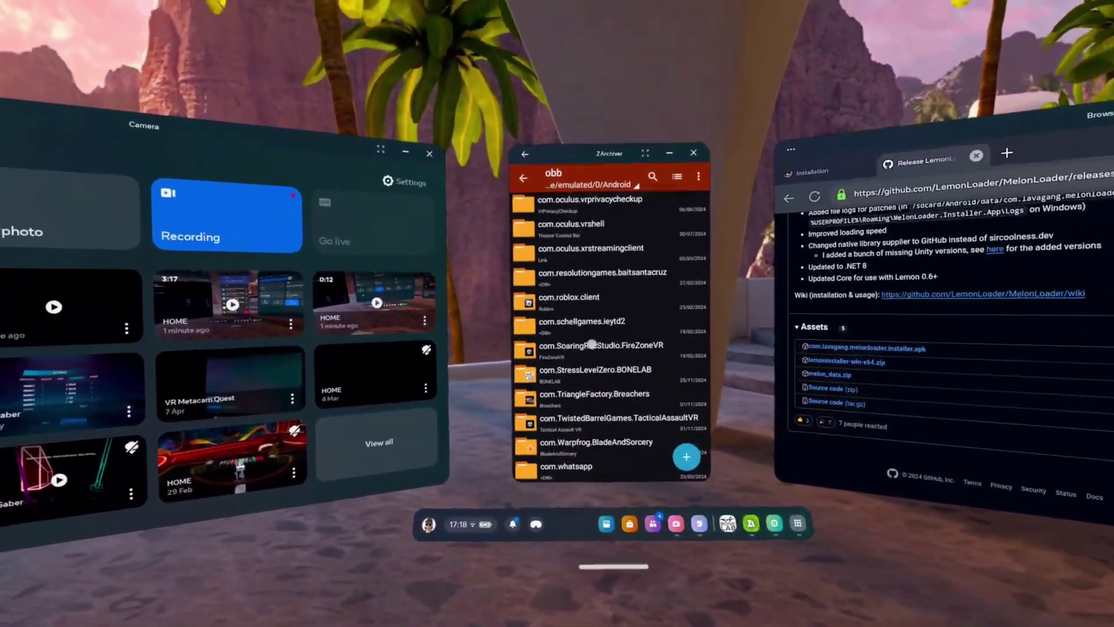
{"action": "left_click", "coordinate": [557, 343]}
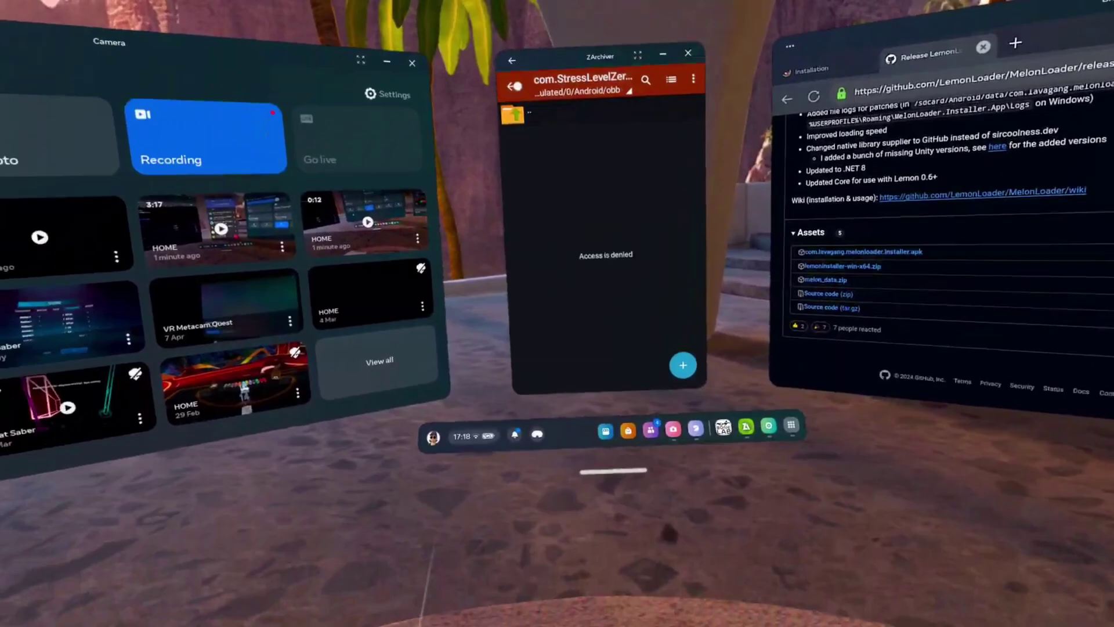
{"action": "left_click", "coordinate": [577, 228]}
{"action": "left_click", "coordinate": [513, 104]}
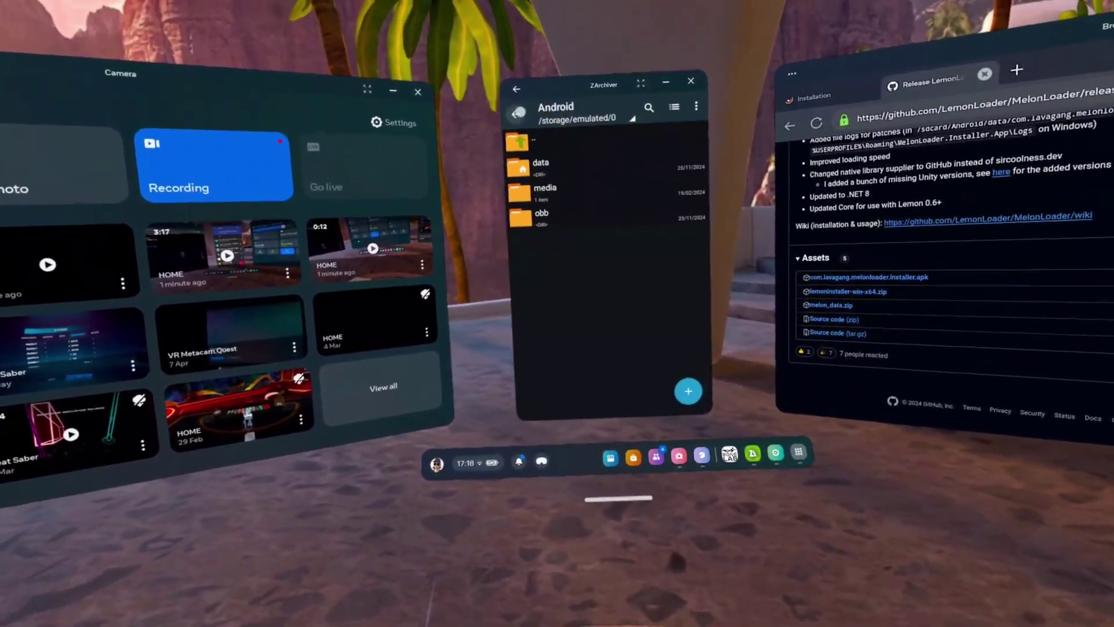
{"action": "left_click", "coordinate": [512, 105]}
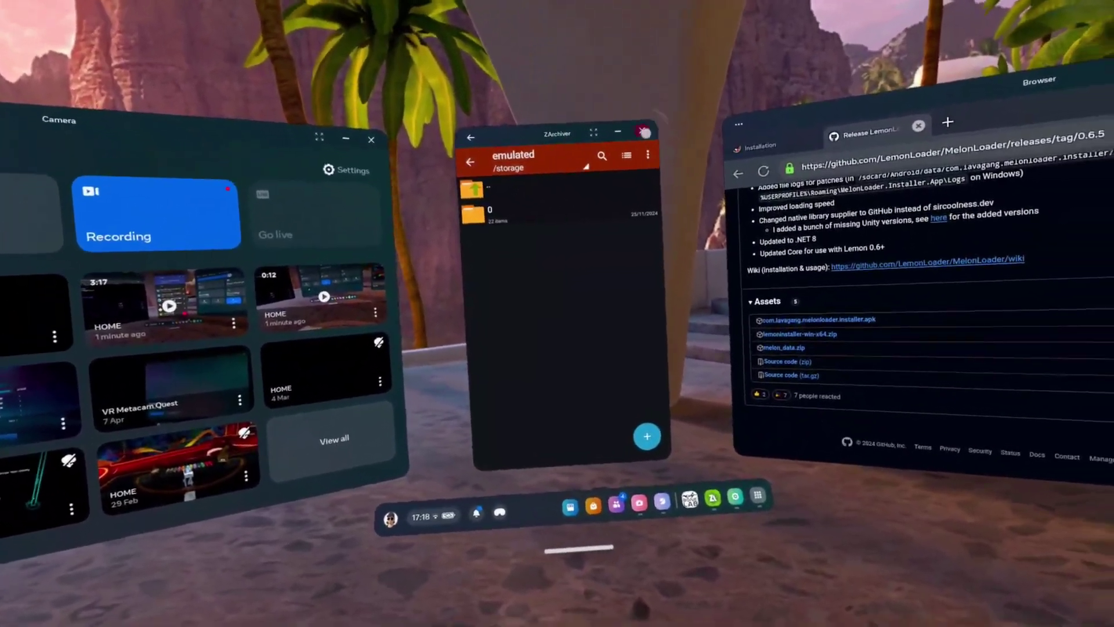
{"action": "left_click", "coordinate": [674, 119]}
{"action": "left_click", "coordinate": [614, 343]}
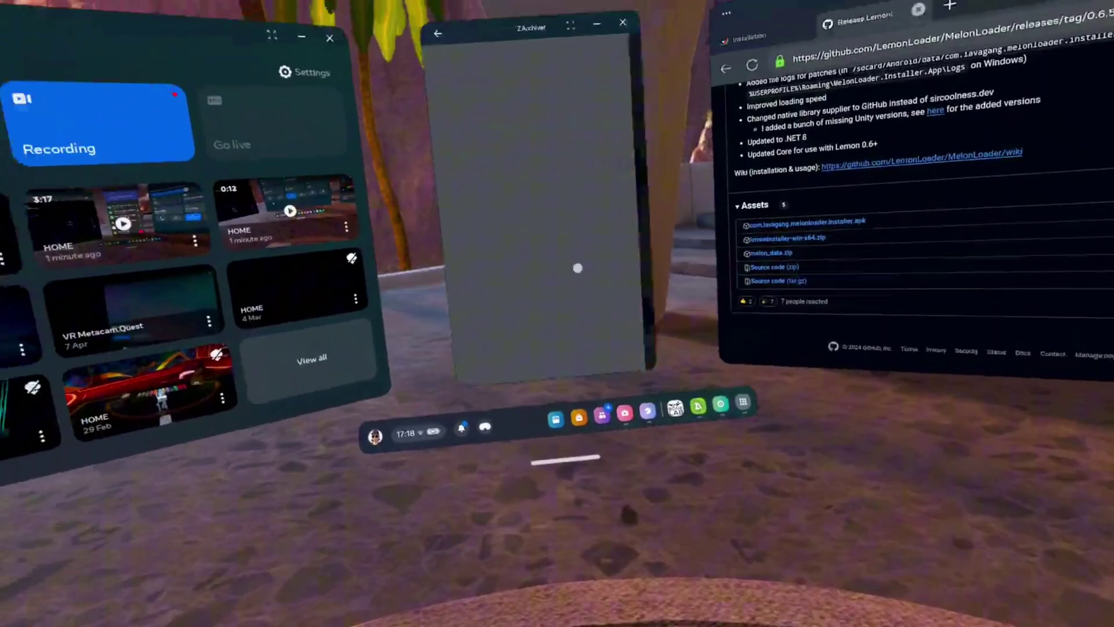
{"action": "key", "text": "Escape"}
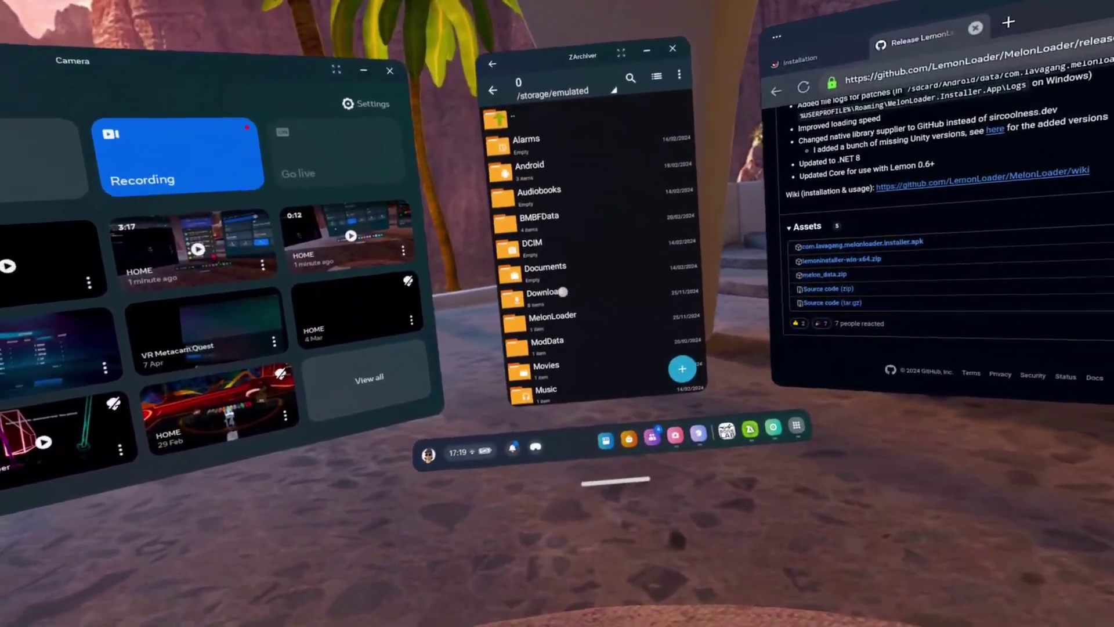
Step: Copy main.2068.com.StressLevelZero.BONELAB.obb from the Download folder
{"action": "left_click", "coordinate": [549, 299]}
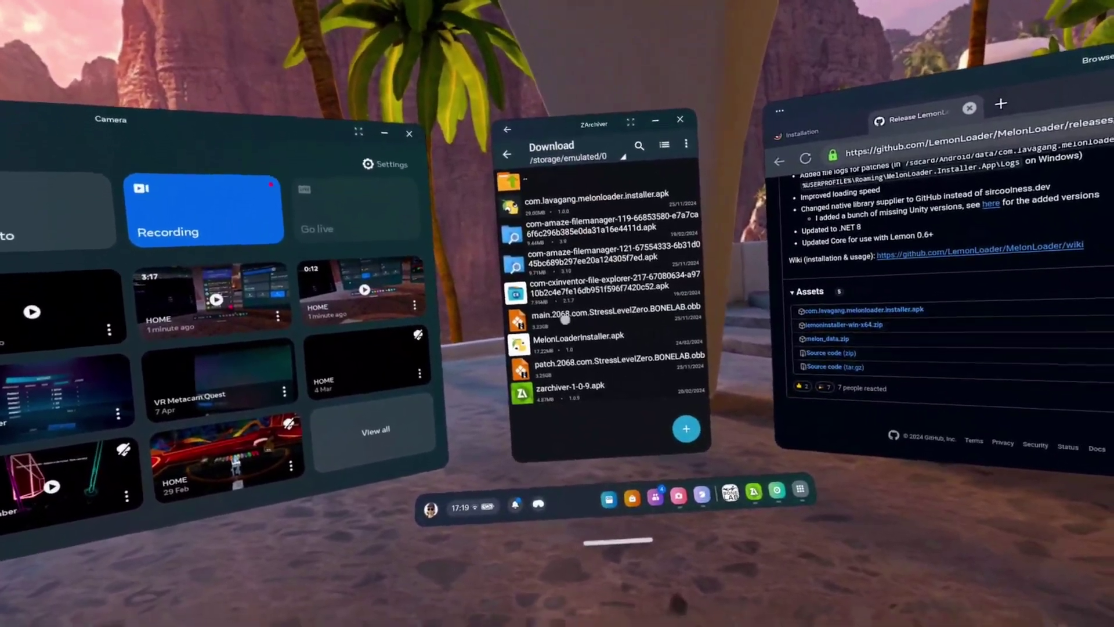
{"action": "left_click", "coordinate": [575, 333]}
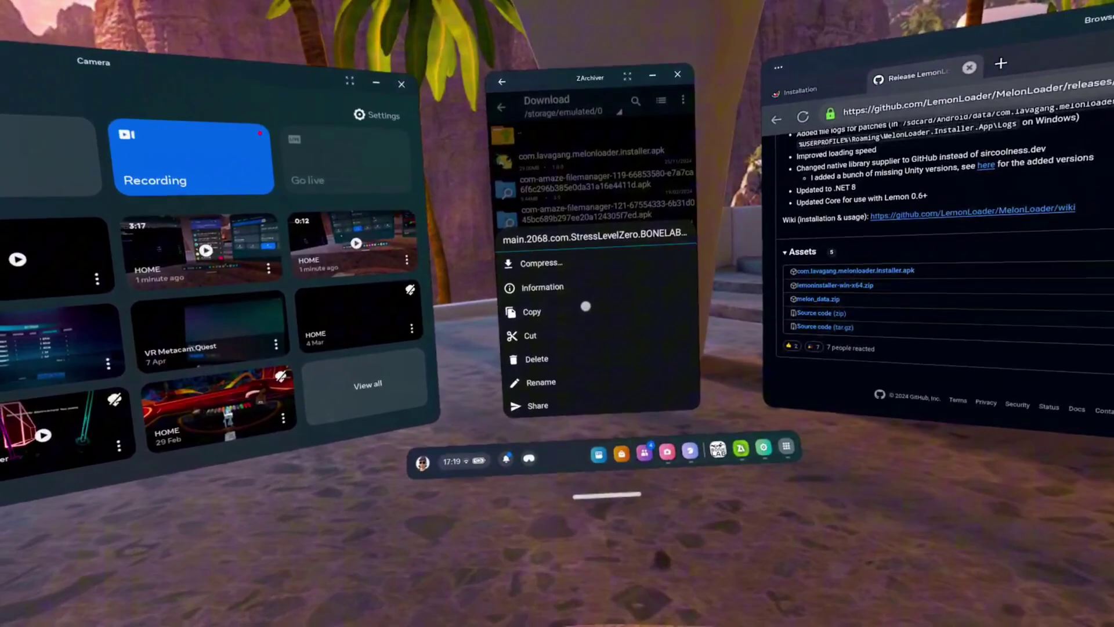
{"action": "left_click", "coordinate": [586, 307]}
Step: Paste the main obb file into Android/obb/com.StressLevelZero.BONELAB
{"action": "left_click", "coordinate": [542, 139]}
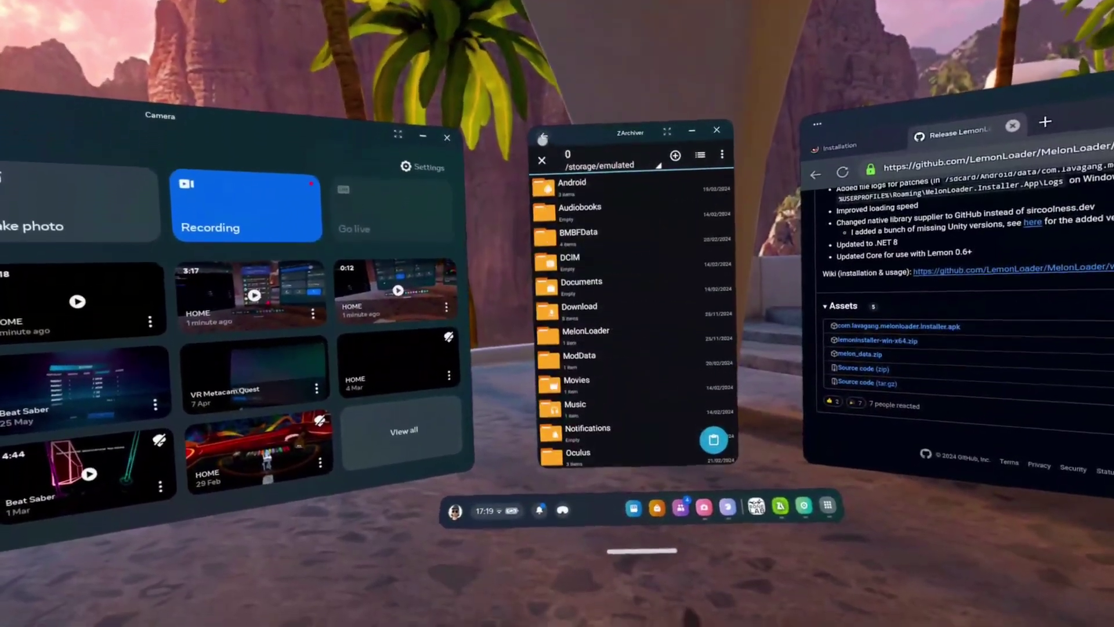
{"action": "left_click", "coordinate": [569, 181]}
{"action": "left_click", "coordinate": [593, 234]}
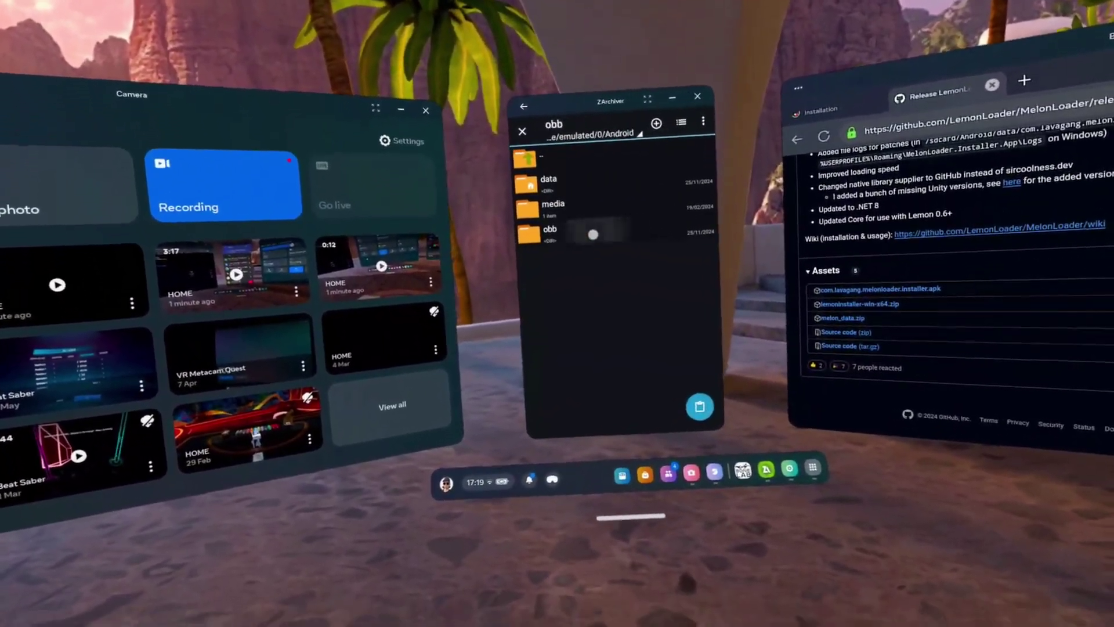
{"action": "scroll", "coordinate": [580, 291], "scroll_direction": "down", "scroll_amount": 5}
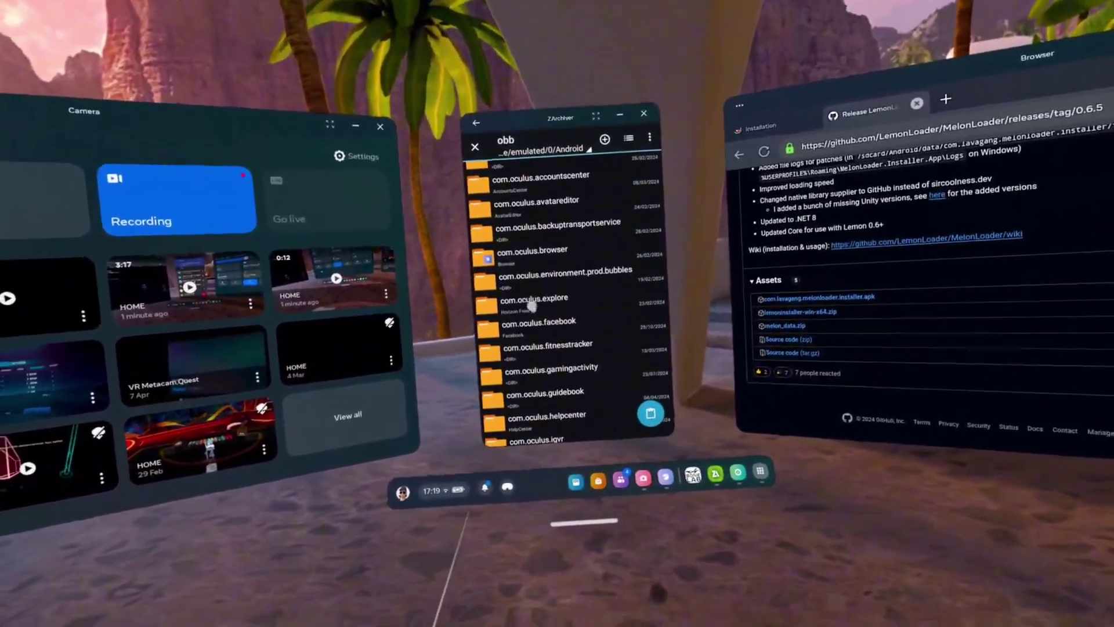
{"action": "scroll", "coordinate": [532, 306], "scroll_direction": "down", "scroll_amount": 10}
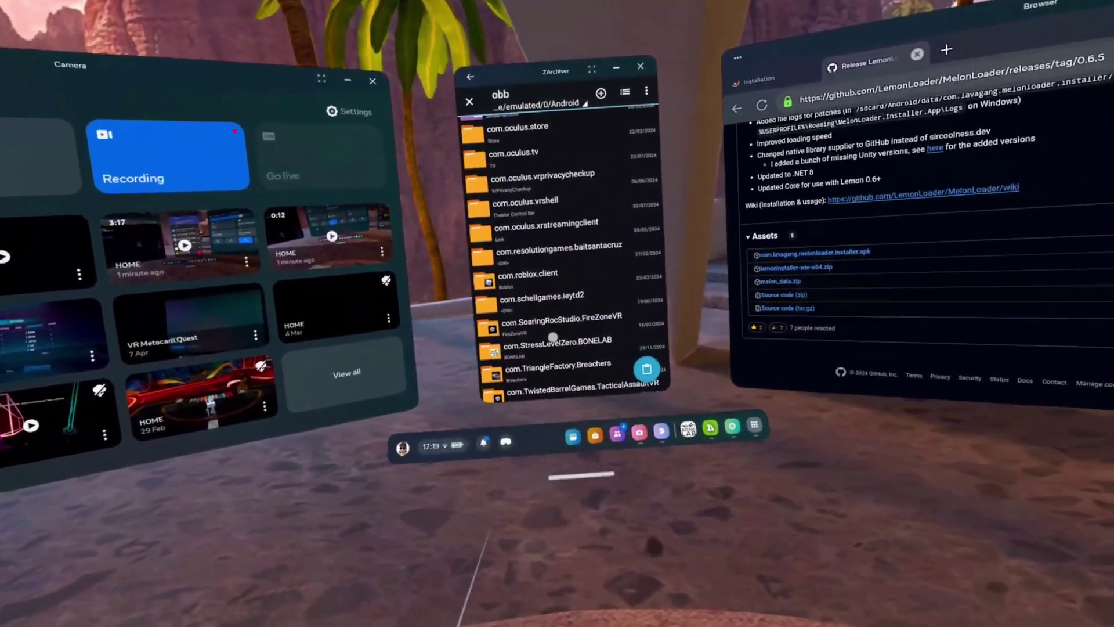
{"action": "left_click", "coordinate": [553, 338]}
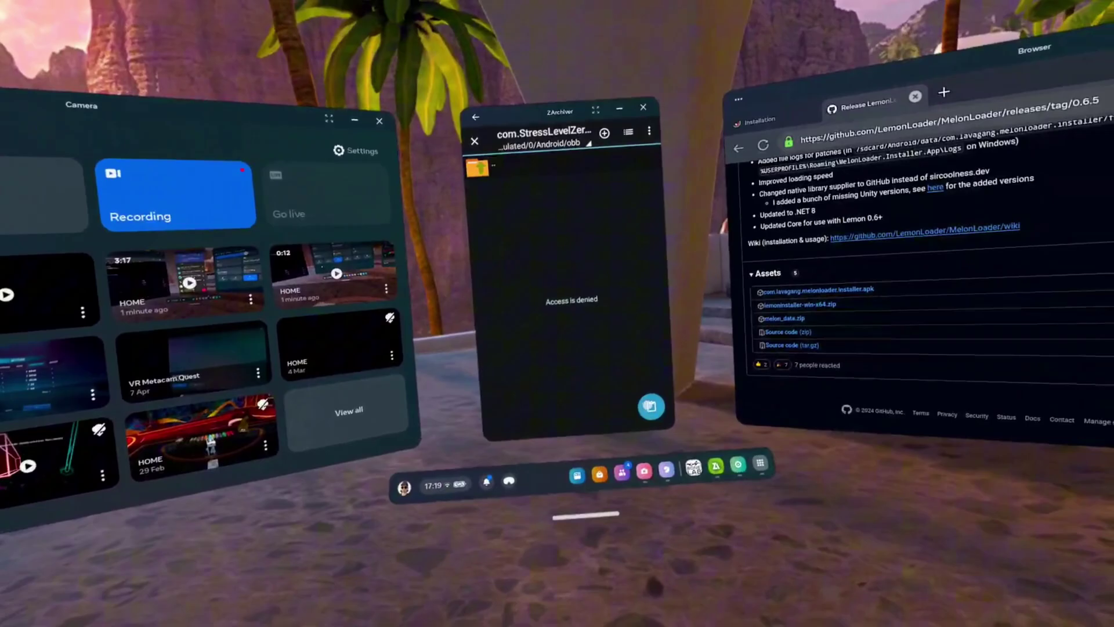
{"action": "left_click", "coordinate": [651, 406]}
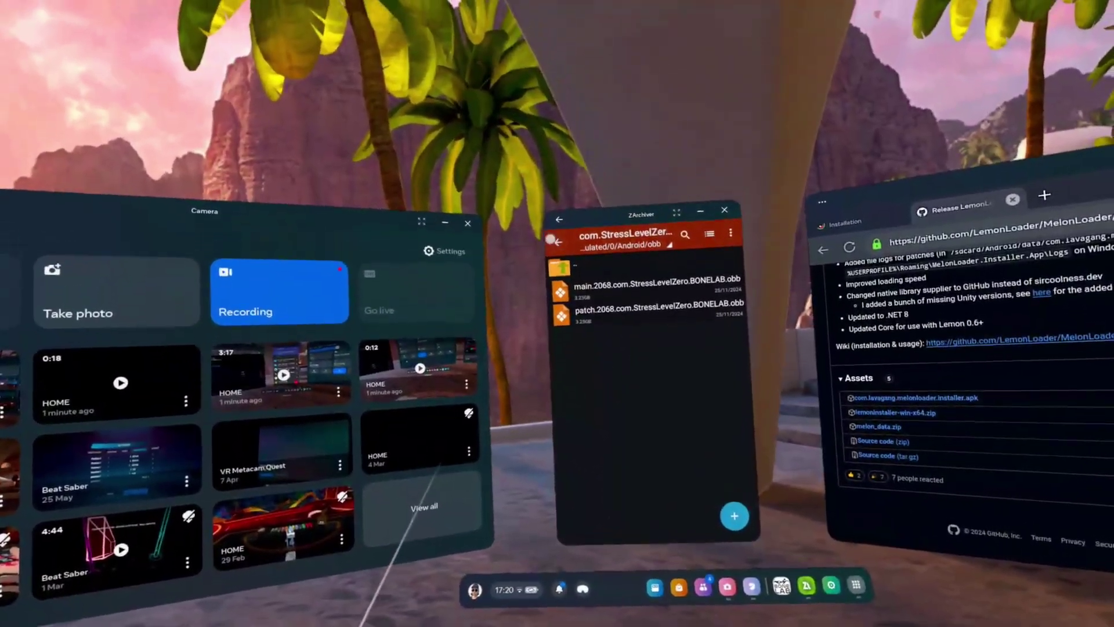
Step: Navigate from the obb folder to Android/data/com.StressLevelZero.BONELAB
{"action": "left_click", "coordinate": [552, 207]}
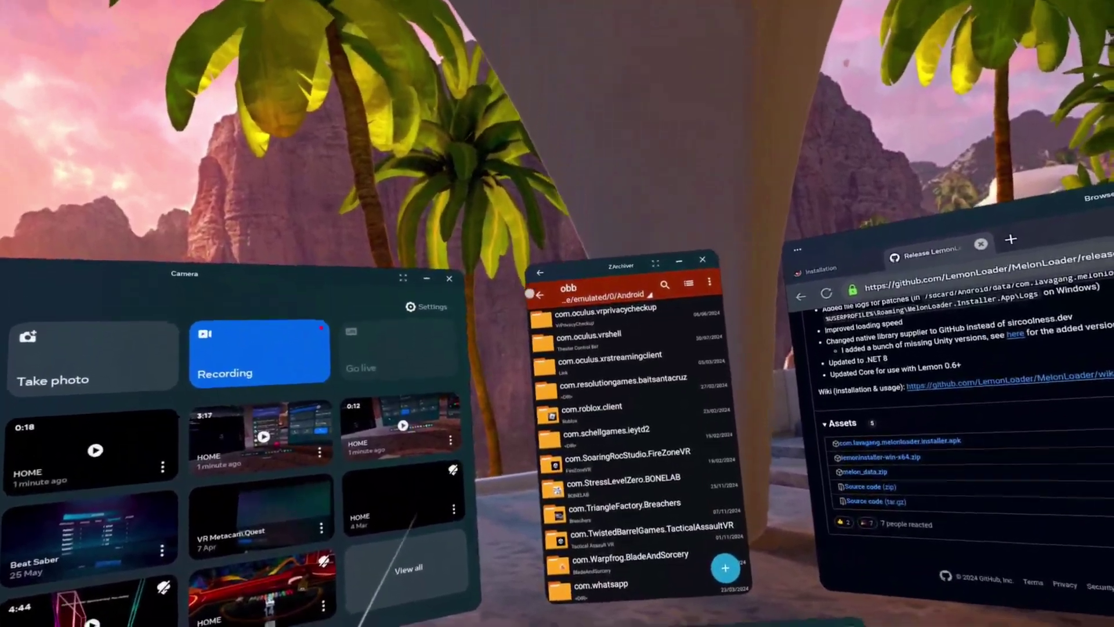
{"action": "left_click", "coordinate": [542, 259]}
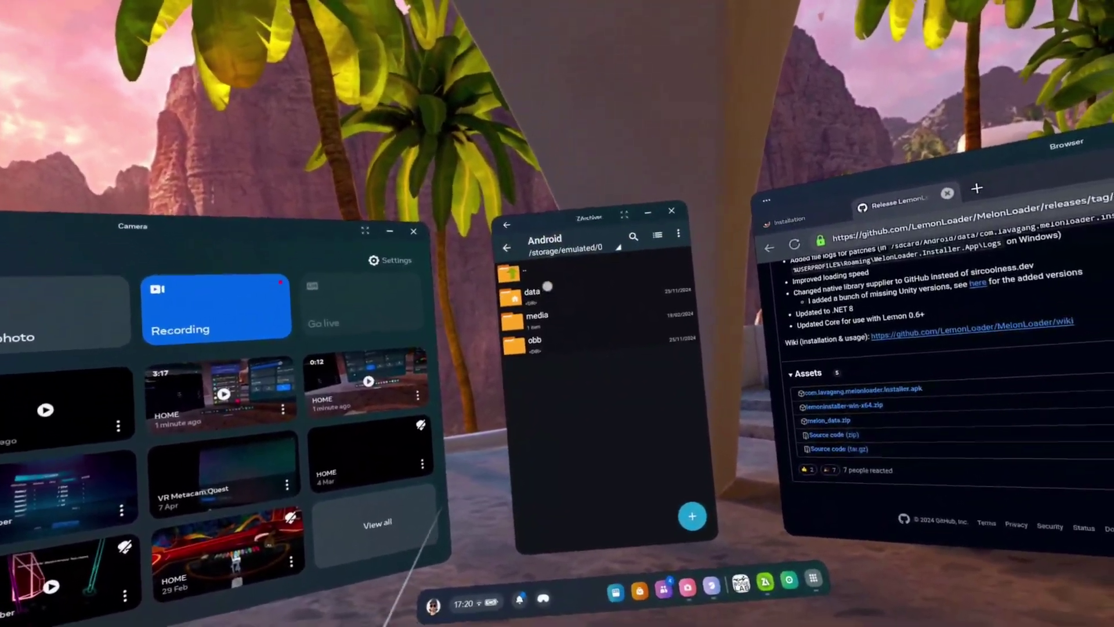
{"action": "left_click", "coordinate": [540, 292]}
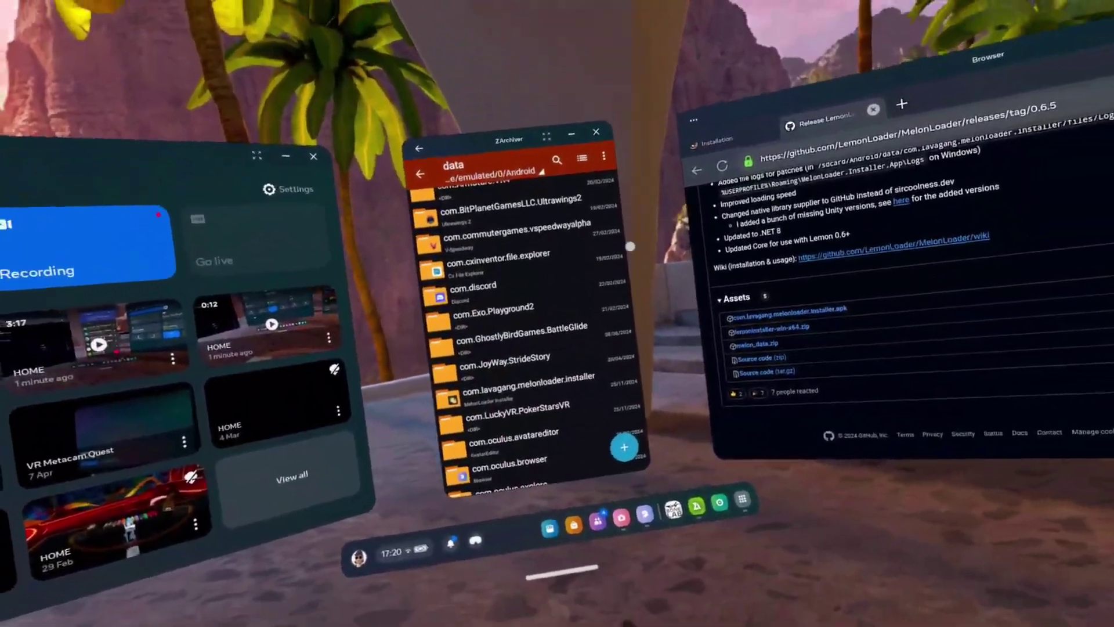
{"action": "scroll", "coordinate": [631, 246], "scroll_direction": "down", "scroll_amount": 3}
{"action": "scroll", "coordinate": [580, 262], "scroll_direction": "down", "scroll_amount": 5}
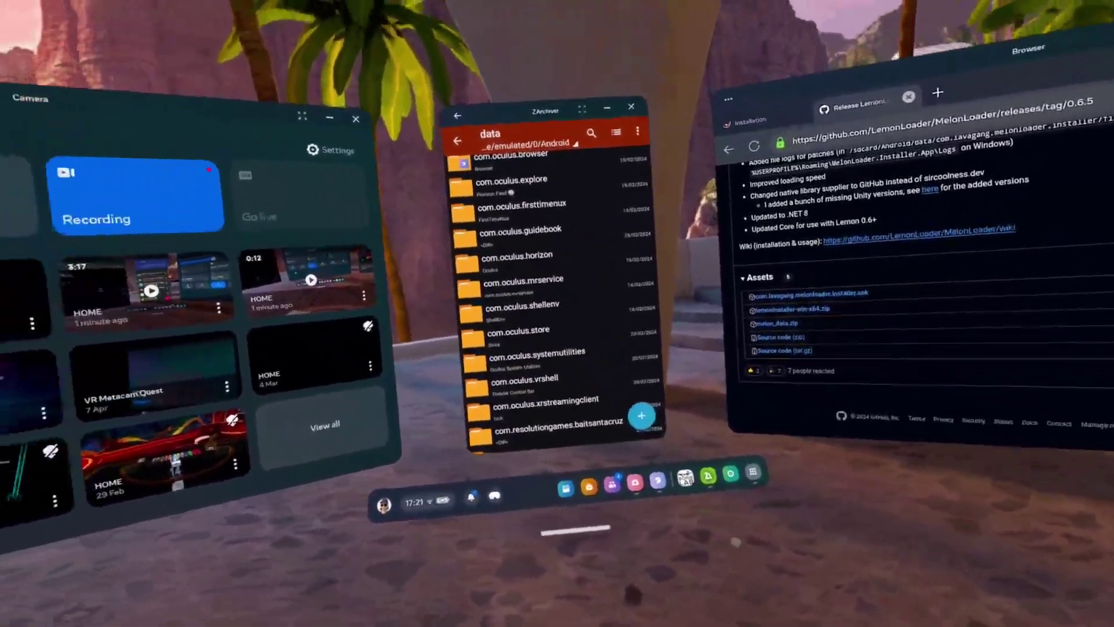
{"action": "scroll", "coordinate": [569, 333], "scroll_direction": "down", "scroll_amount": 3}
{"action": "scroll", "coordinate": [568, 334], "scroll_direction": "down", "scroll_amount": 3}
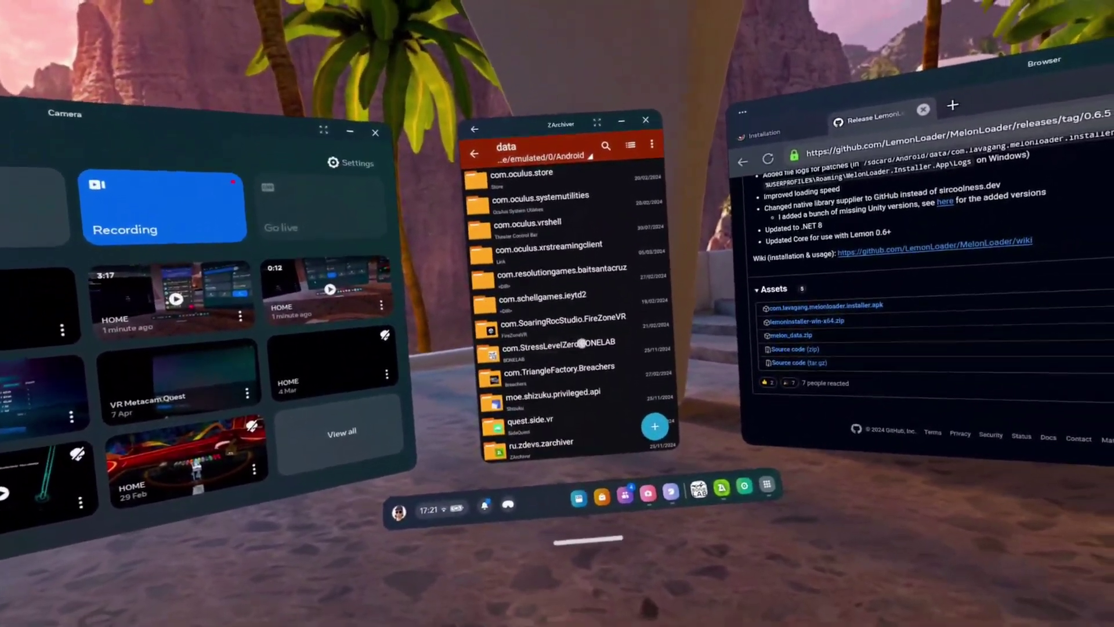
{"action": "left_click", "coordinate": [582, 343]}
Step: Browse BONELAB's files and Saves folders, then return to its data folder
{"action": "left_click", "coordinate": [554, 293]}
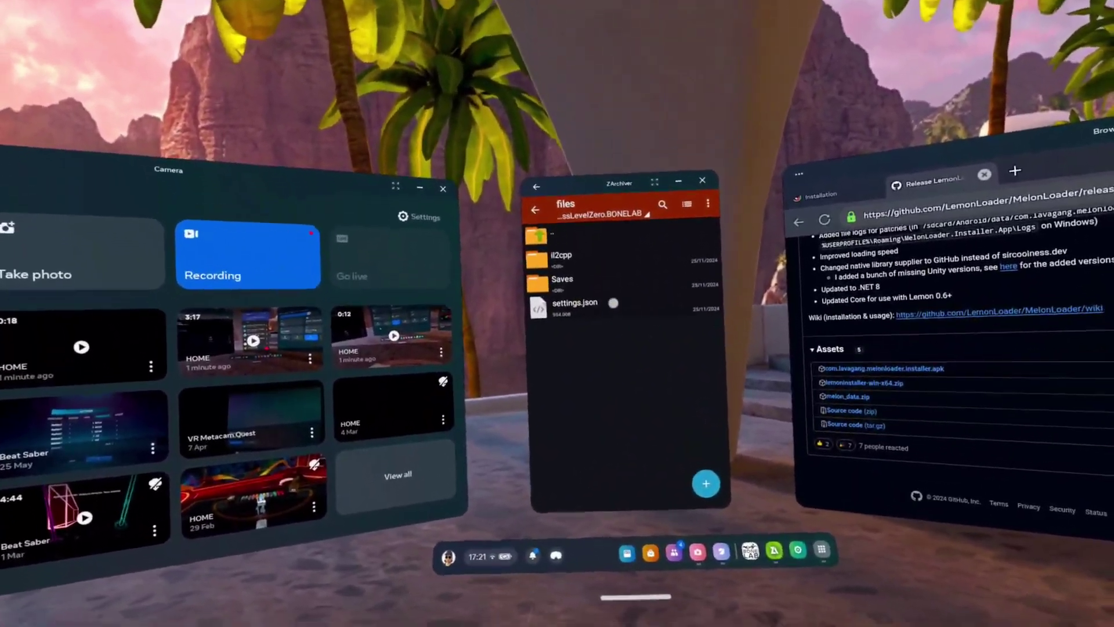
{"action": "left_click", "coordinate": [593, 268]}
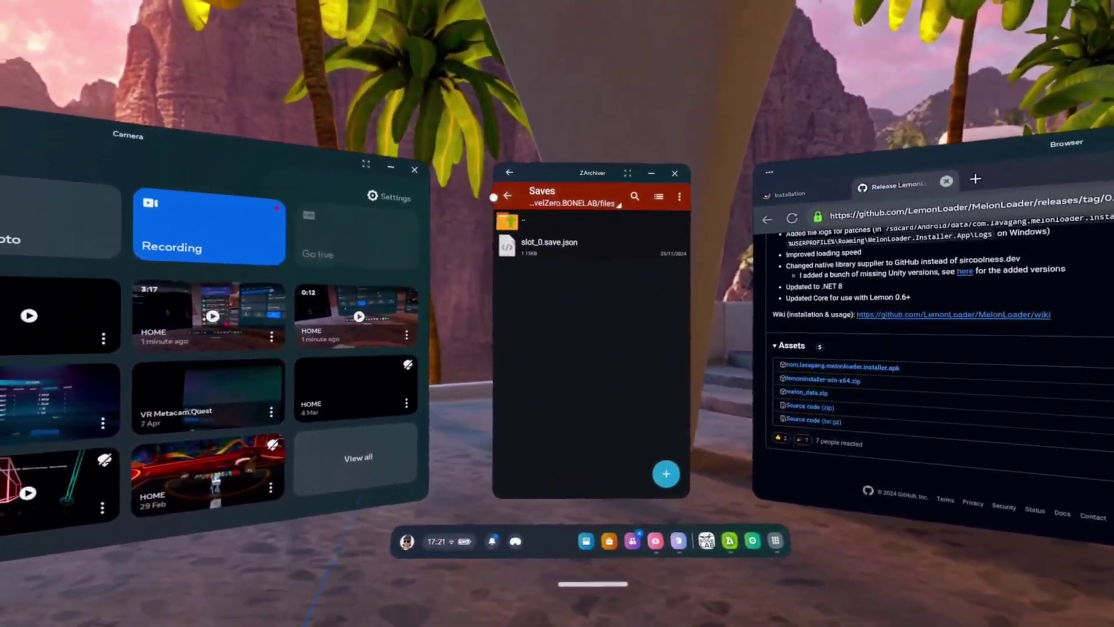
{"action": "left_click", "coordinate": [503, 232]}
{"action": "left_click", "coordinate": [554, 248]}
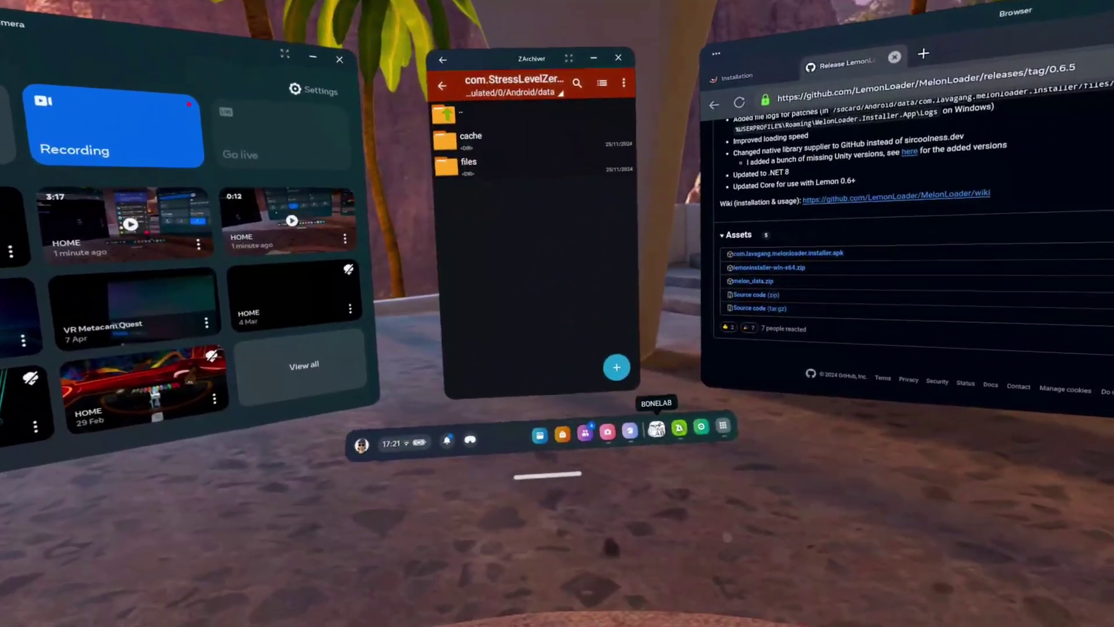
Step: Open the Library's Applications grid from the taskbar, with BONELAB listed first
{"action": "left_click", "coordinate": [729, 458]}
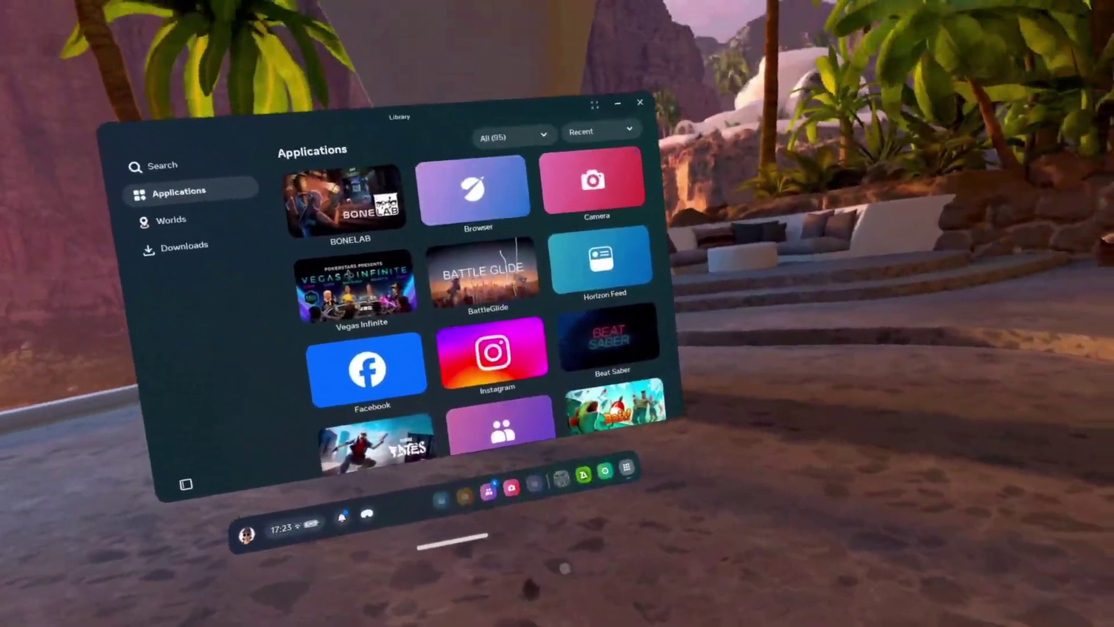